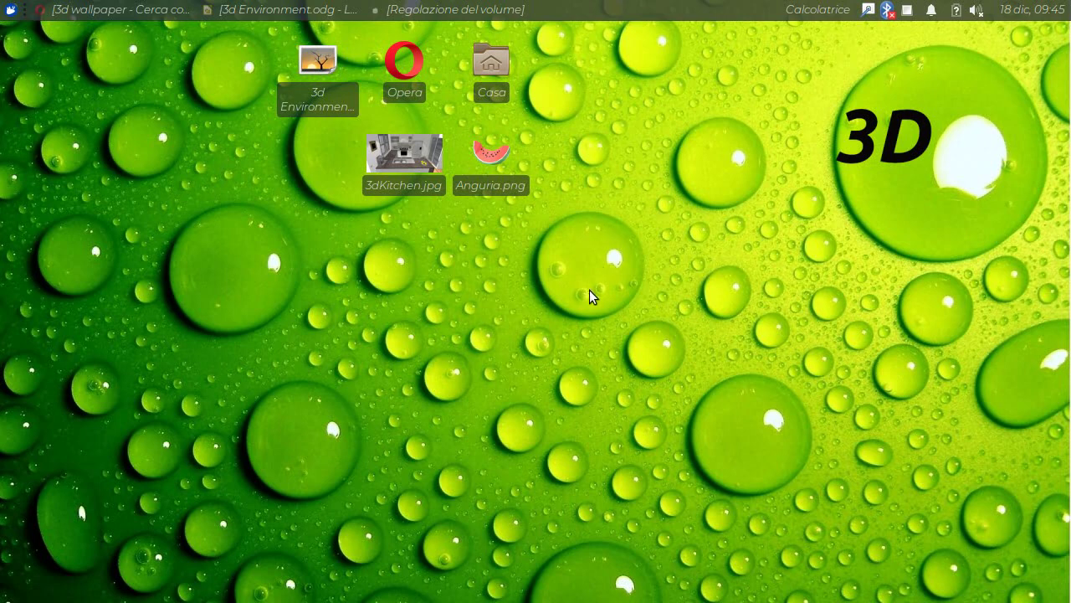
- Switch to the 3d Environment.odg drawing in LibreOffice Draw and set its page to landscape orientation with the Schermo 16:9 format
{"action": "left_click", "coordinate": [276, 12]}
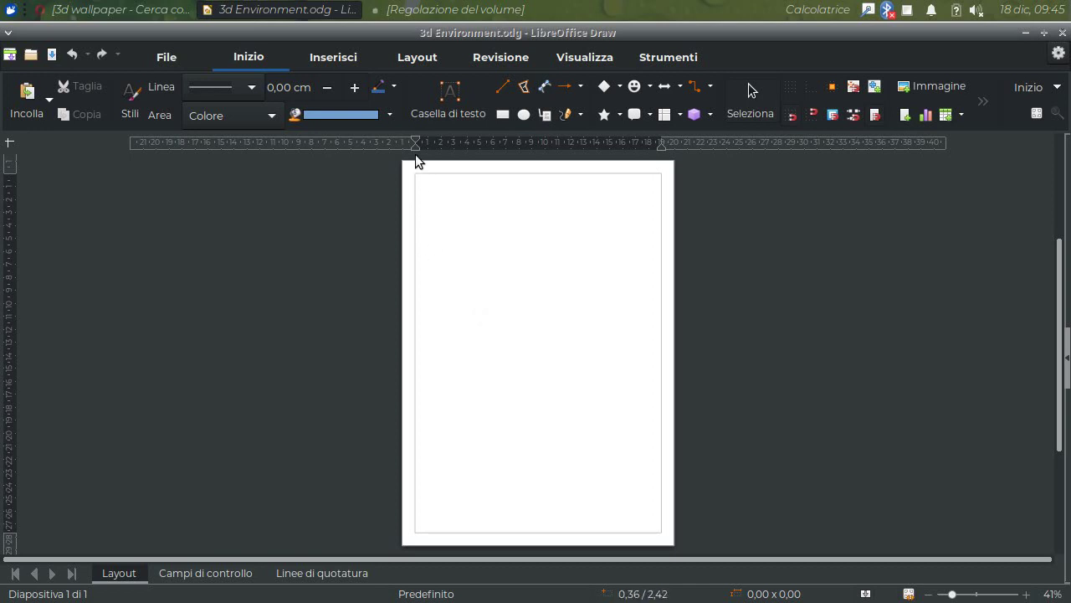
{"action": "left_click", "coordinate": [417, 57]}
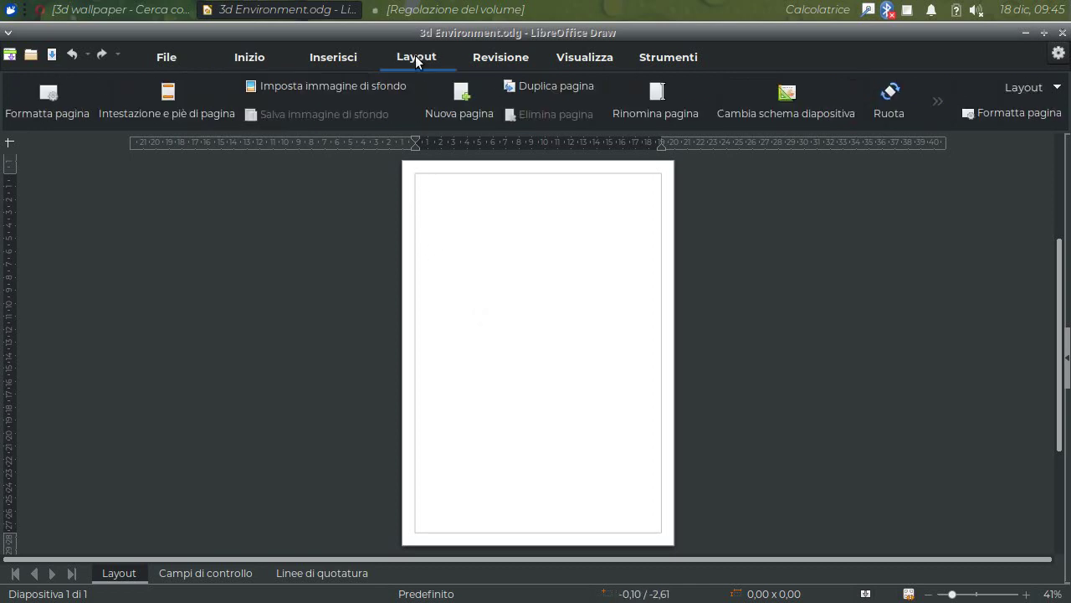
{"action": "left_click", "coordinate": [55, 103]}
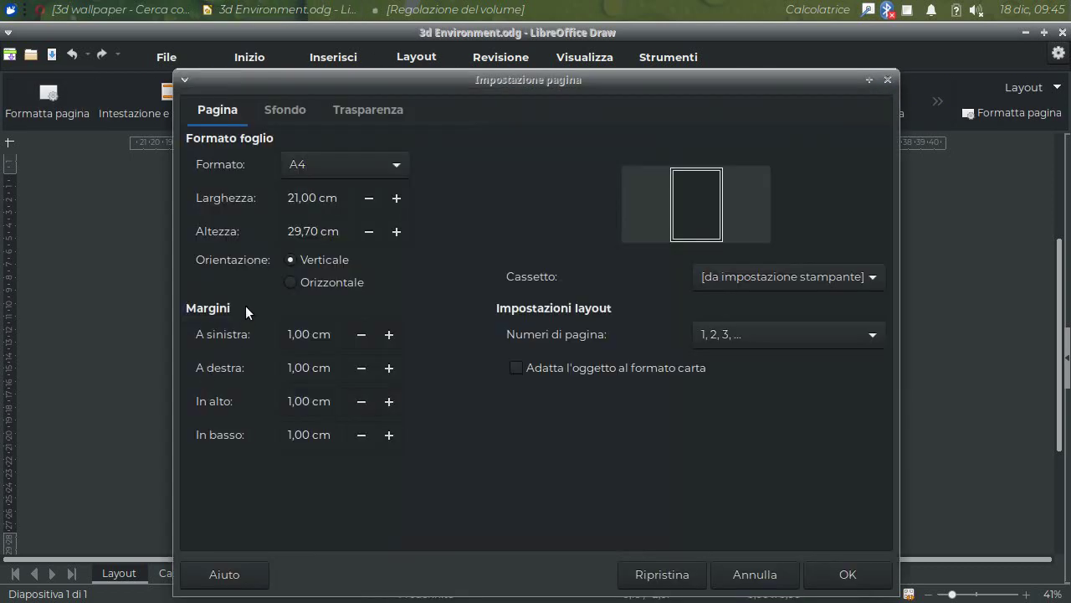
{"action": "left_click", "coordinate": [290, 281]}
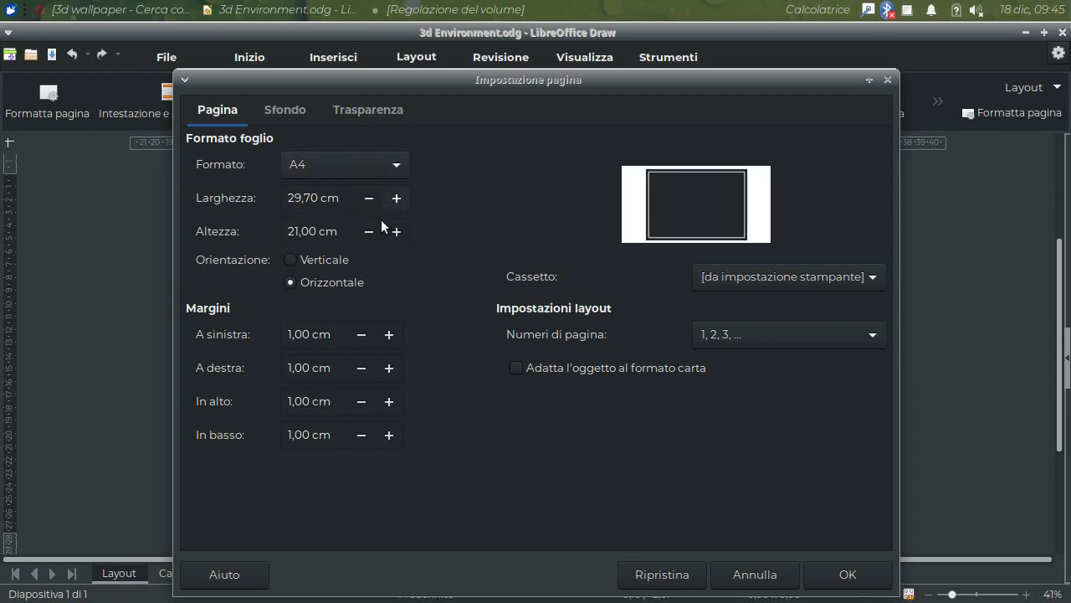
{"action": "left_click", "coordinate": [398, 165]}
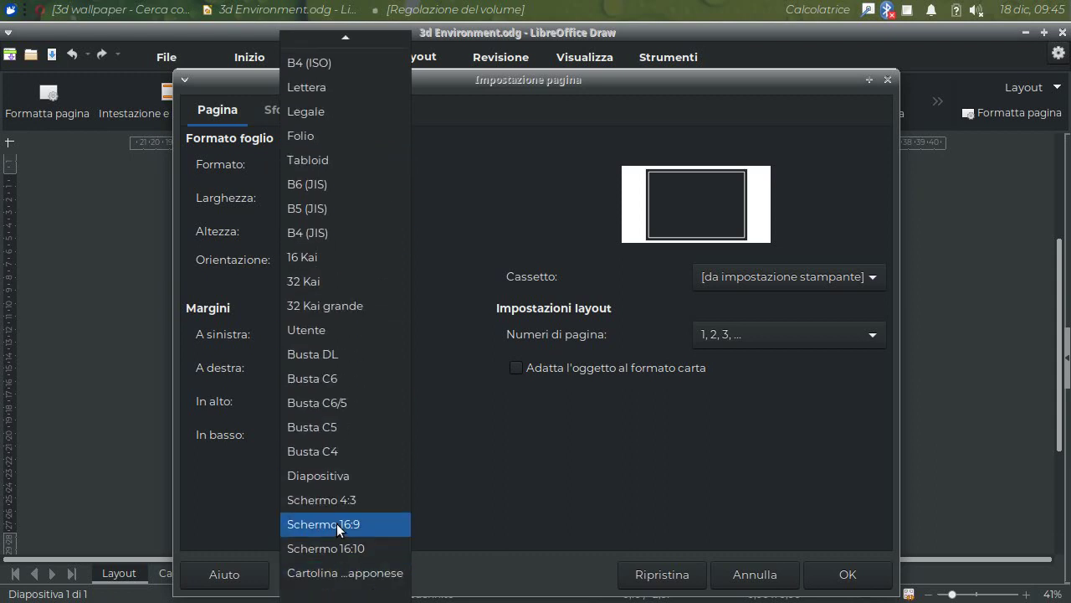
{"action": "left_click", "coordinate": [336, 523]}
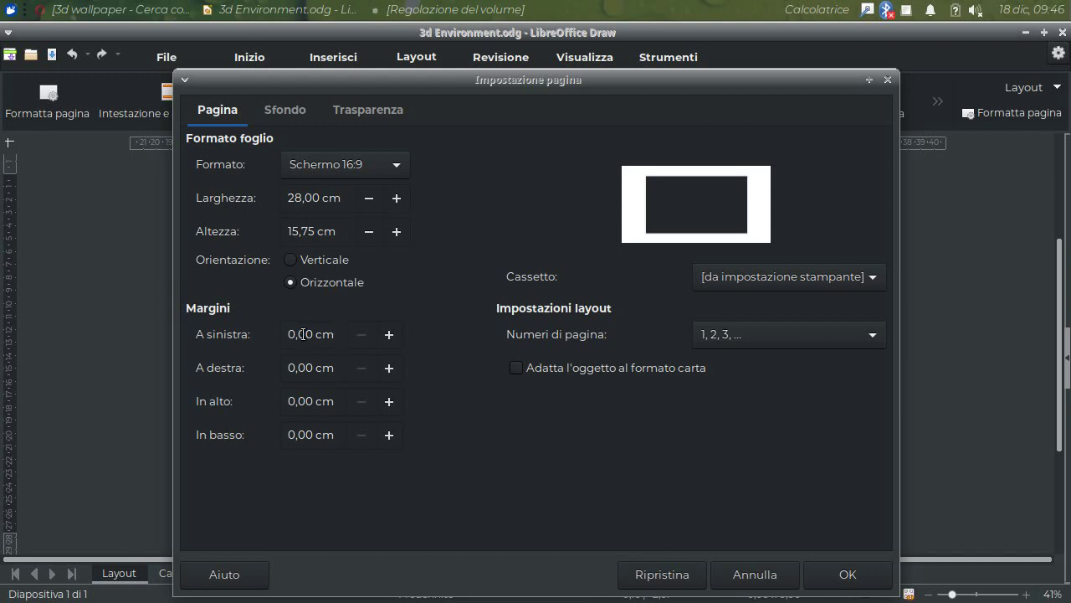
- Import 3dKitchen.jpg as the page's bitmap background, keep the name 3dKitchen, and apply it with the Estesa style
{"action": "left_click", "coordinate": [292, 113]}
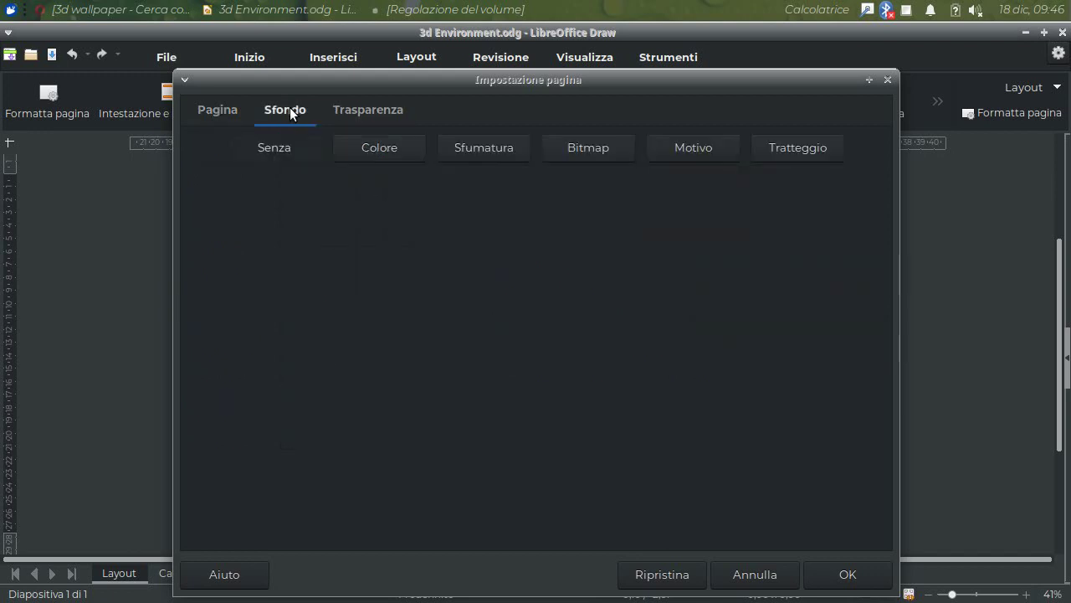
{"action": "left_click", "coordinate": [585, 150]}
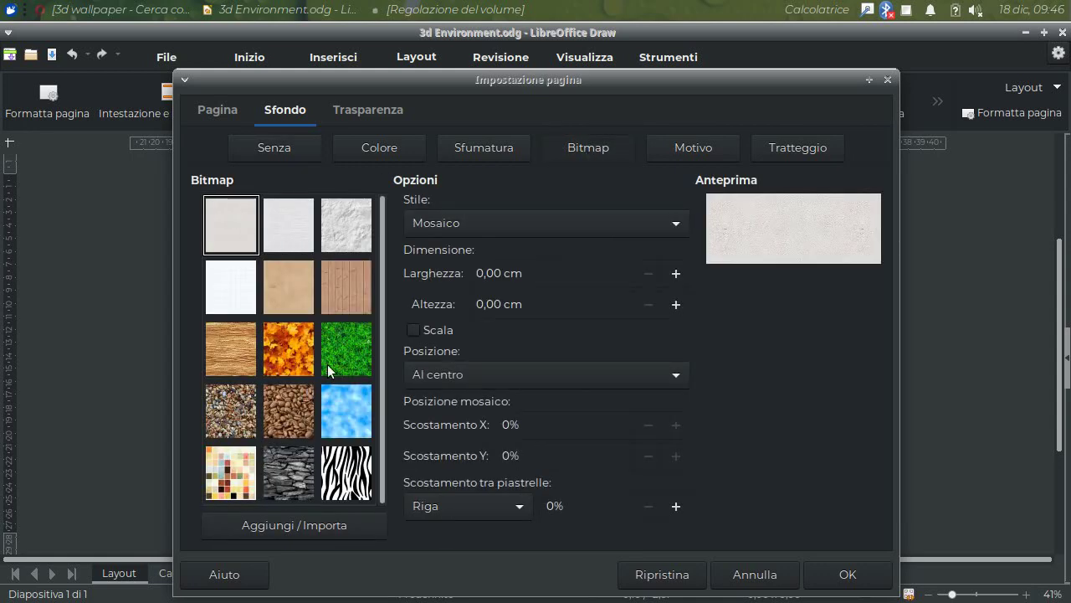
{"action": "left_click", "coordinate": [287, 528]}
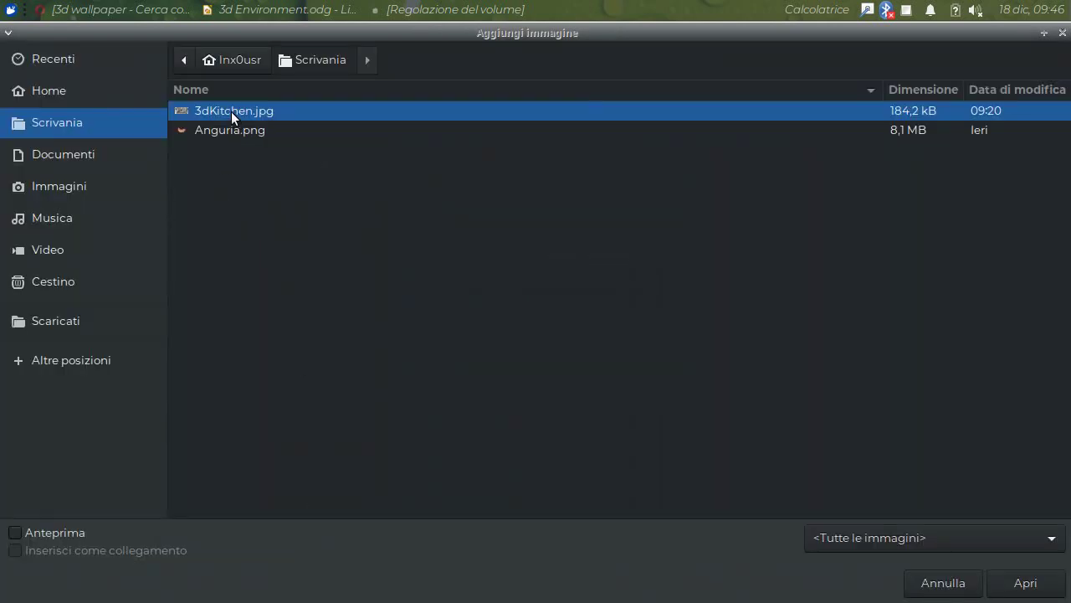
{"action": "left_click", "coordinate": [1023, 578]}
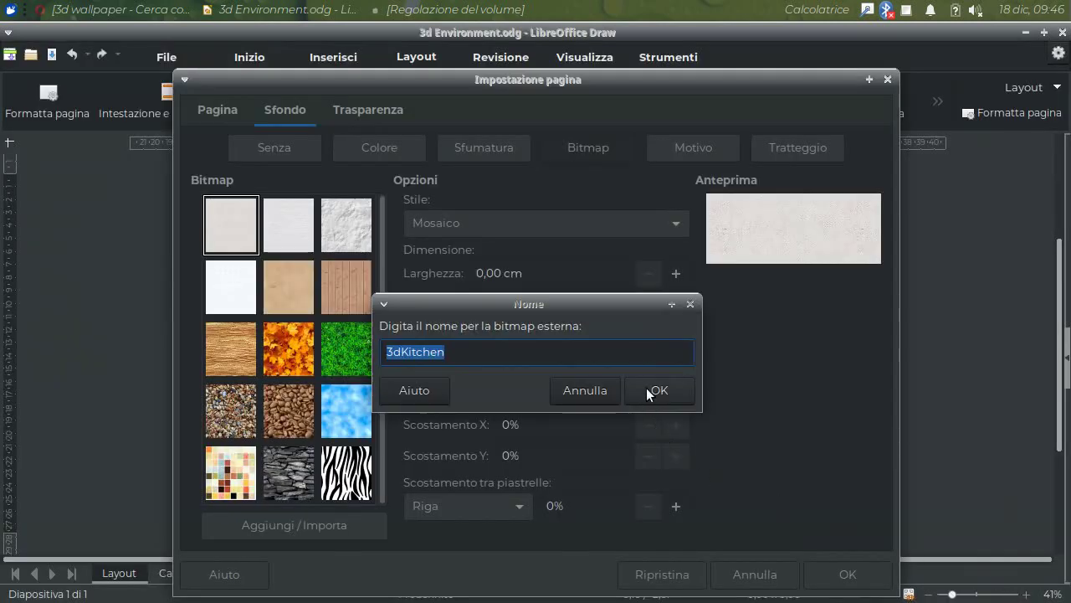
{"action": "left_click", "coordinate": [647, 387]}
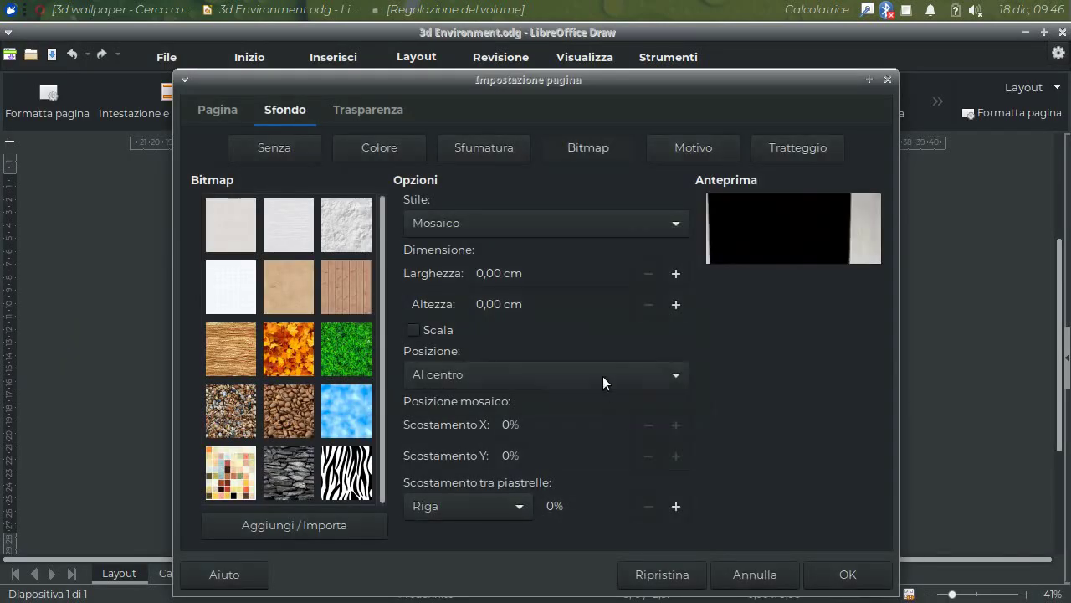
{"action": "left_click", "coordinate": [552, 222]}
{"action": "left_click", "coordinate": [551, 249]}
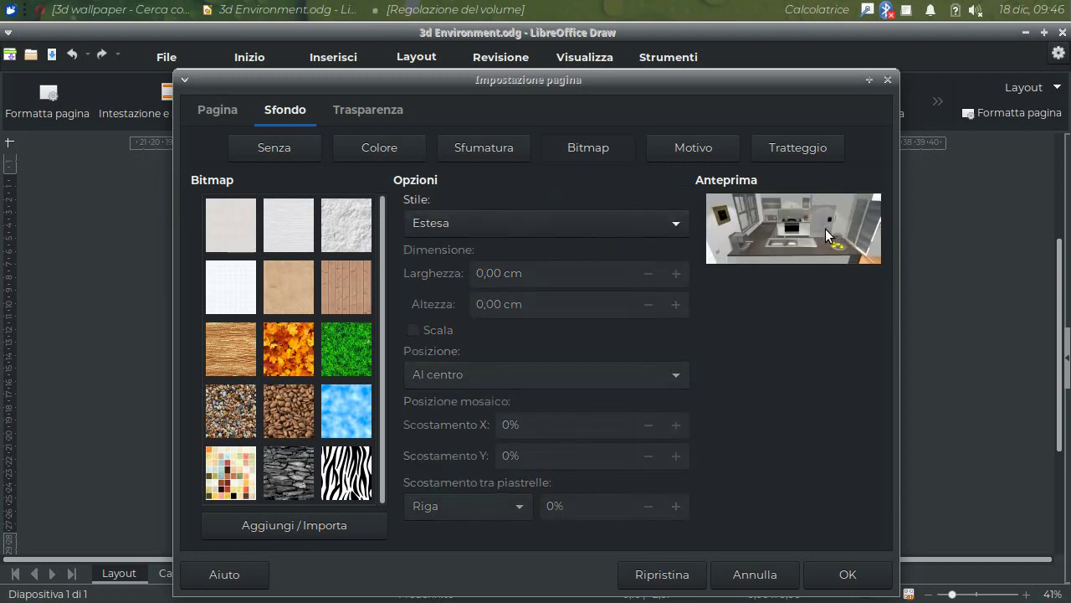
{"action": "left_click", "coordinate": [866, 578]}
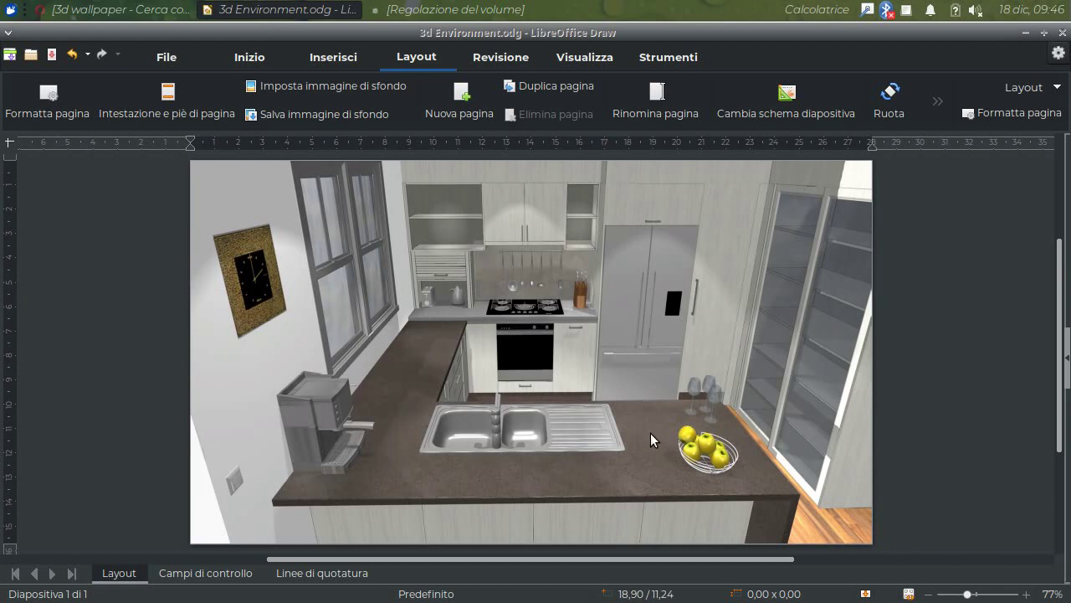
- Draw a half-bowl profile as a Bézier curve about 3.9 × 3.1 cm on the worktop, with a 0.20 cm line width
{"action": "left_click", "coordinate": [250, 59]}
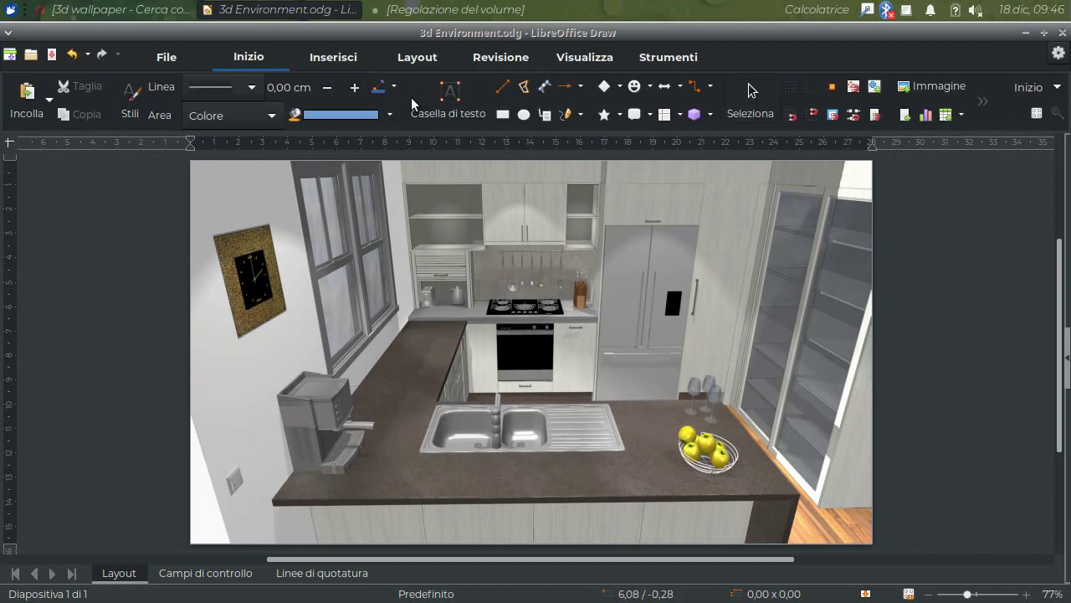
{"action": "left_click", "coordinate": [545, 87]}
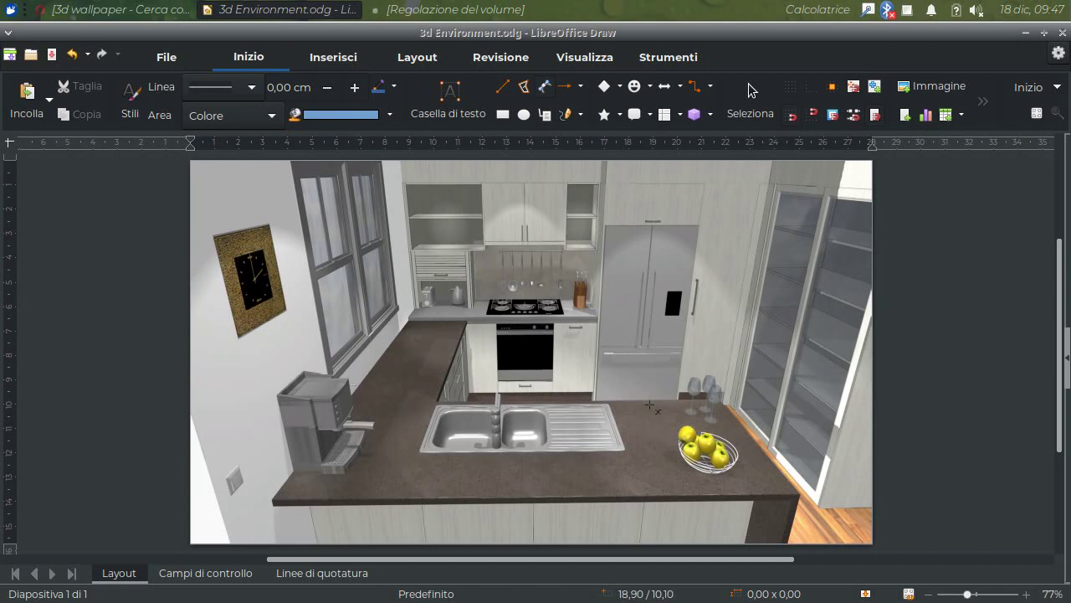
{"action": "left_click_drag", "start_coordinate": [651, 406], "coordinate": [555, 482]}
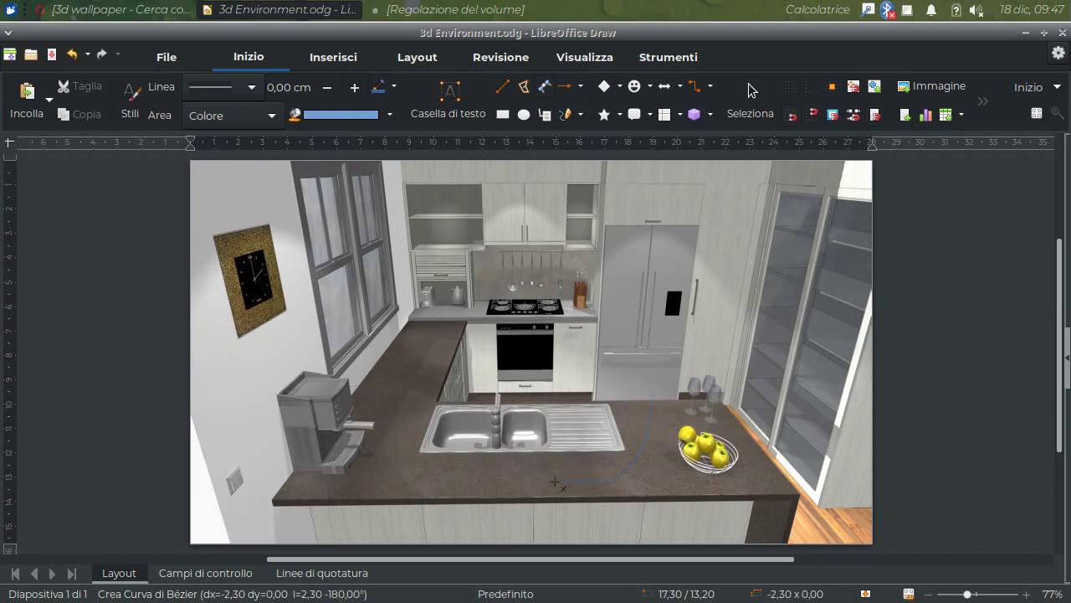
{"action": "double_click", "coordinate": [555, 482]}
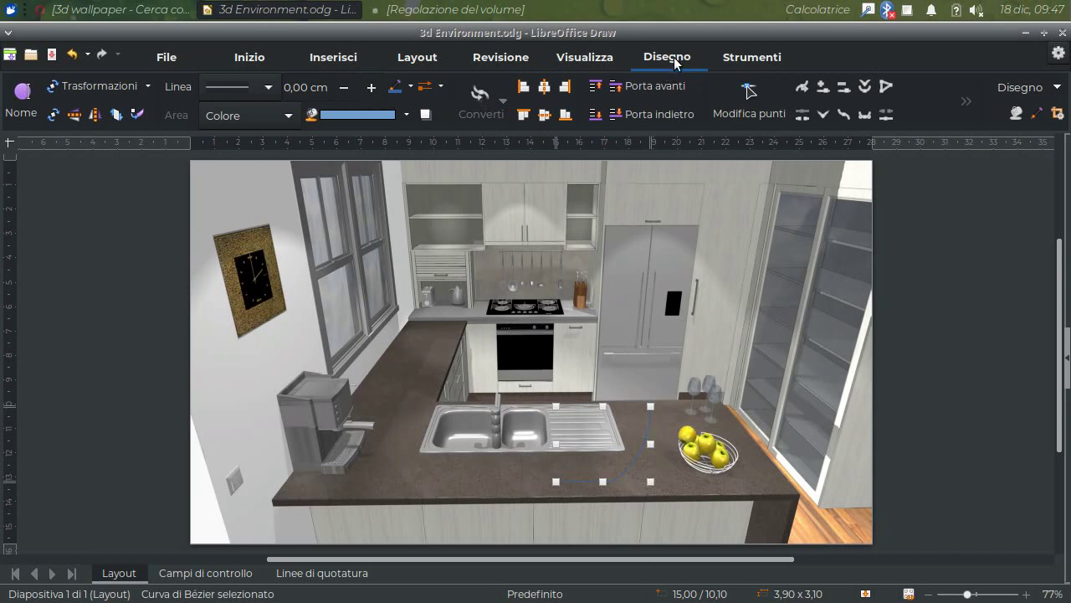
{"action": "left_click", "coordinate": [371, 87]}
{"action": "left_click", "coordinate": [370, 87]}
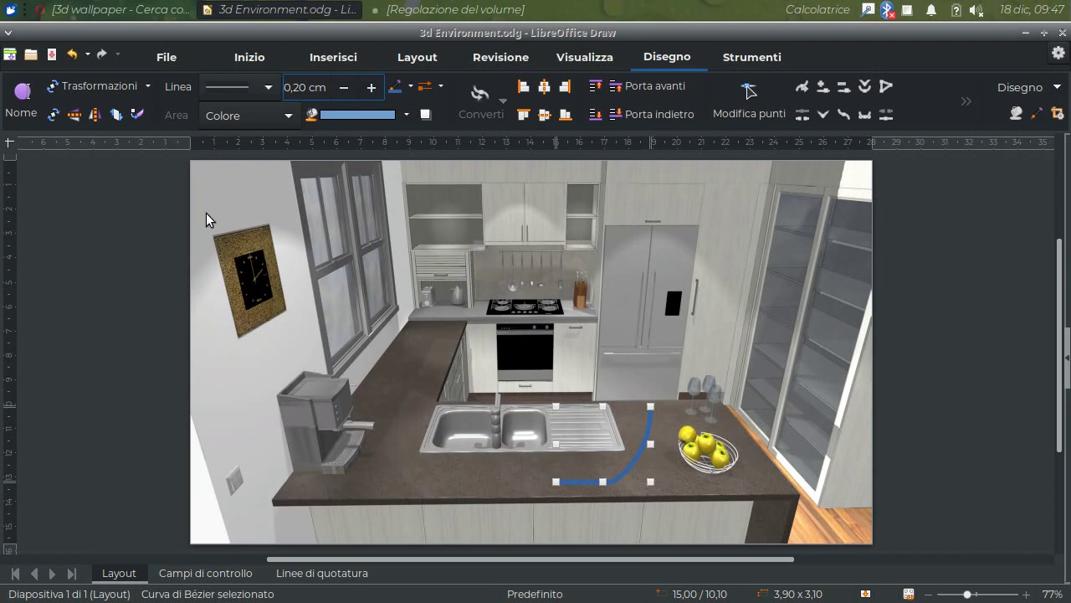
- Convert the curve into a 3D rotation object, revolving it around the vertical axis at its left end to form a bowl
{"action": "left_click", "coordinate": [149, 84]}
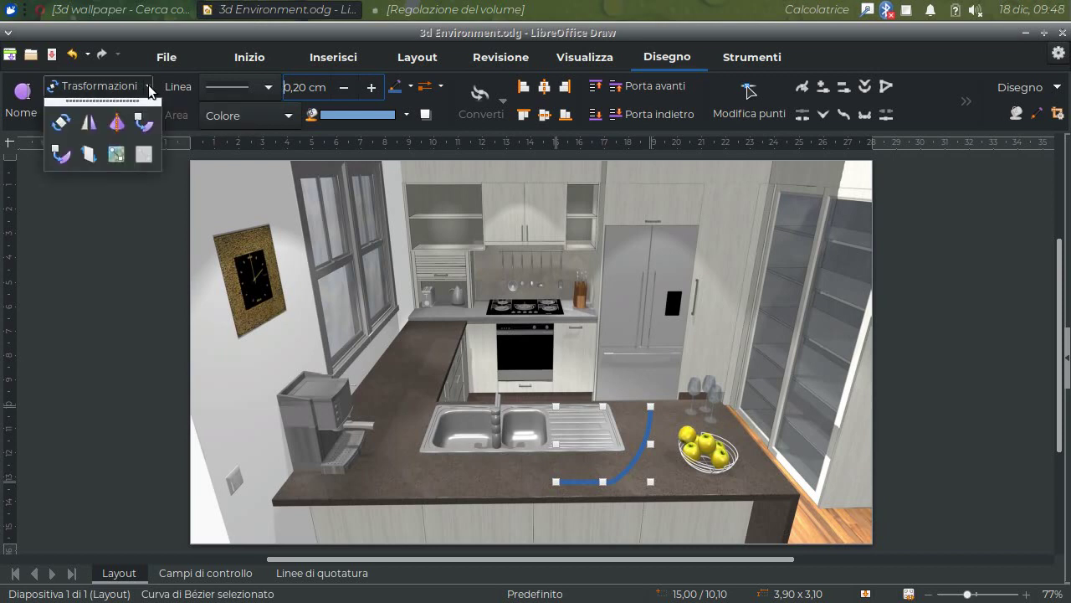
{"action": "left_click", "coordinate": [117, 130]}
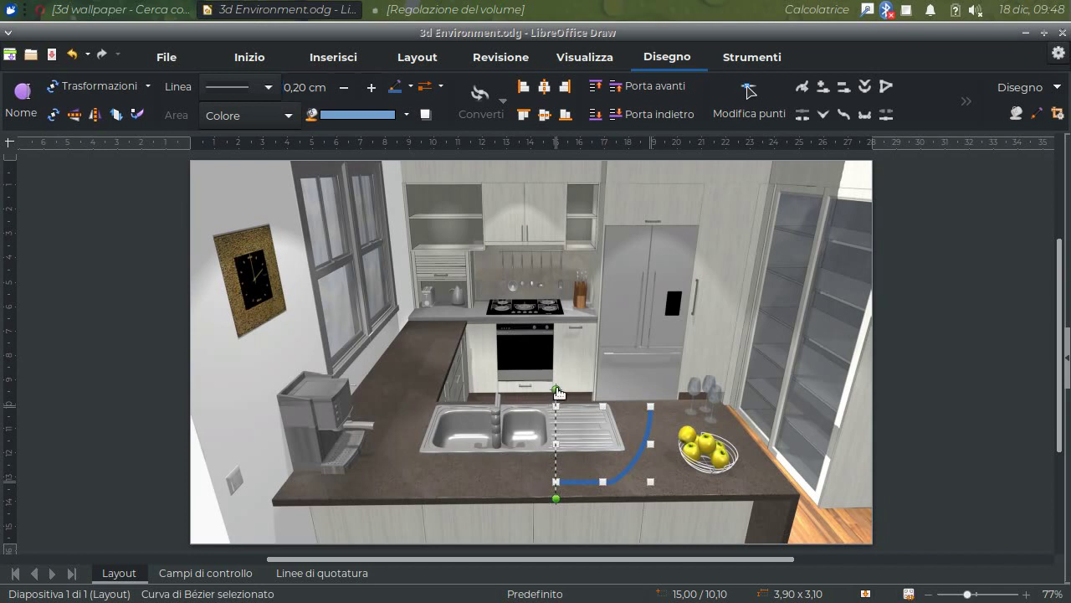
{"action": "mouse_move", "coordinate": [556, 389]}
{"action": "left_mouse_down"}
{"action": "mouse_move", "coordinate": [576, 394]}
{"action": "mouse_move", "coordinate": [557, 390]}
{"action": "left_mouse_up"}
{"action": "left_click", "coordinate": [510, 440]}
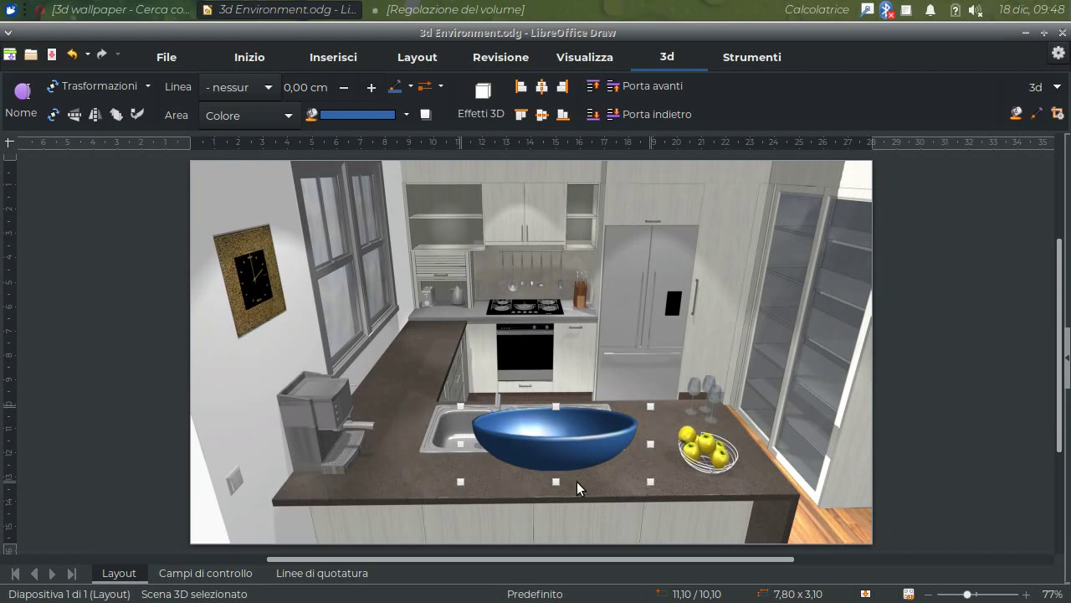
- Rotate the 3D bowl about its horizontal axis so its open top tilts toward the viewer
{"action": "left_click", "coordinate": [117, 86]}
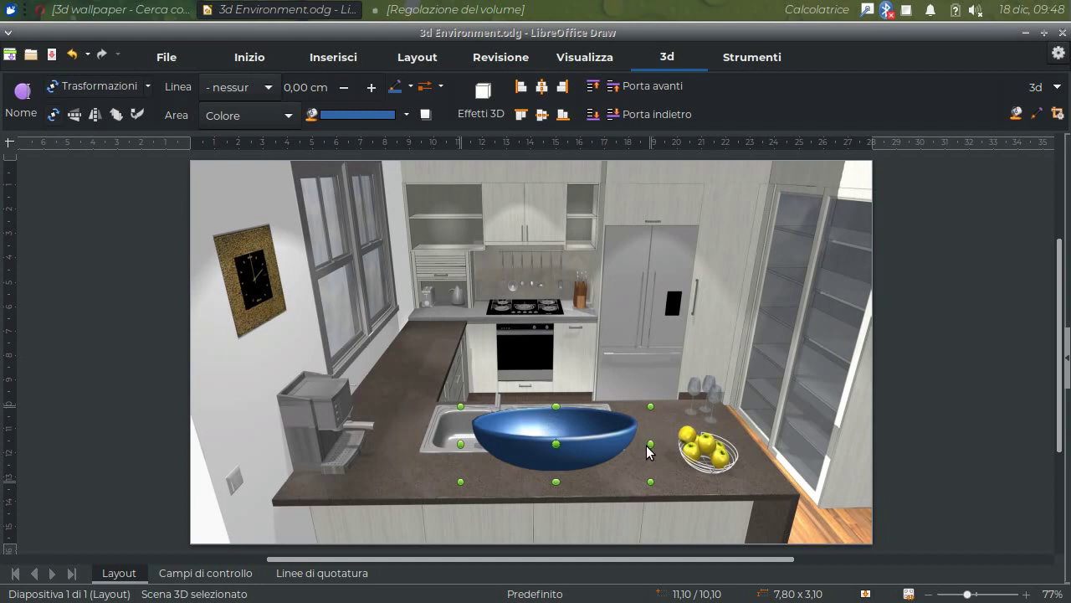
{"action": "left_click_drag", "start_coordinate": [650, 443], "coordinate": [661, 463]}
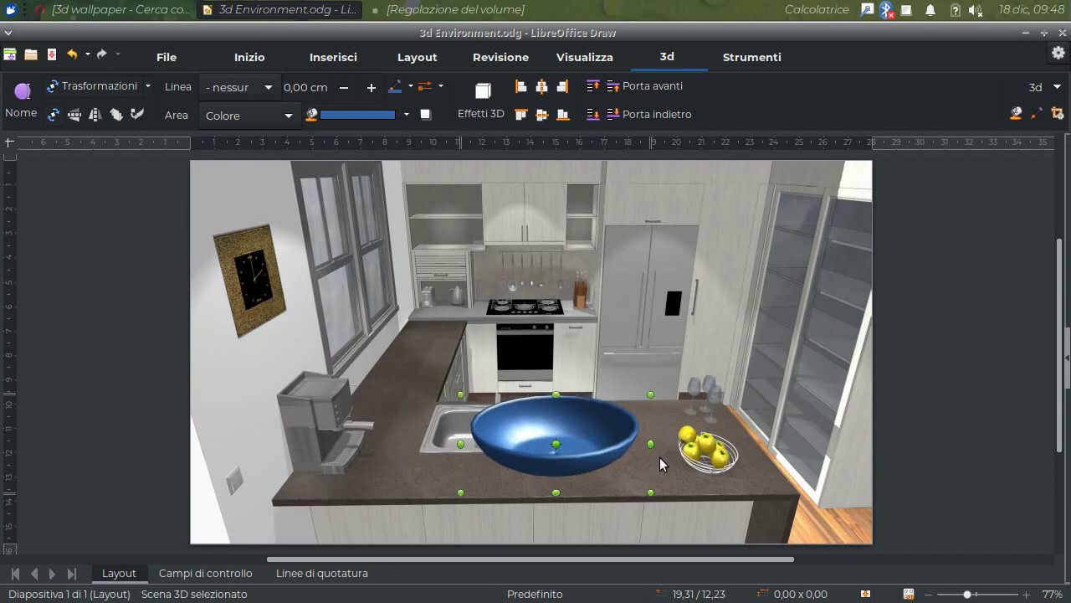
{"action": "left_click", "coordinate": [443, 355]}
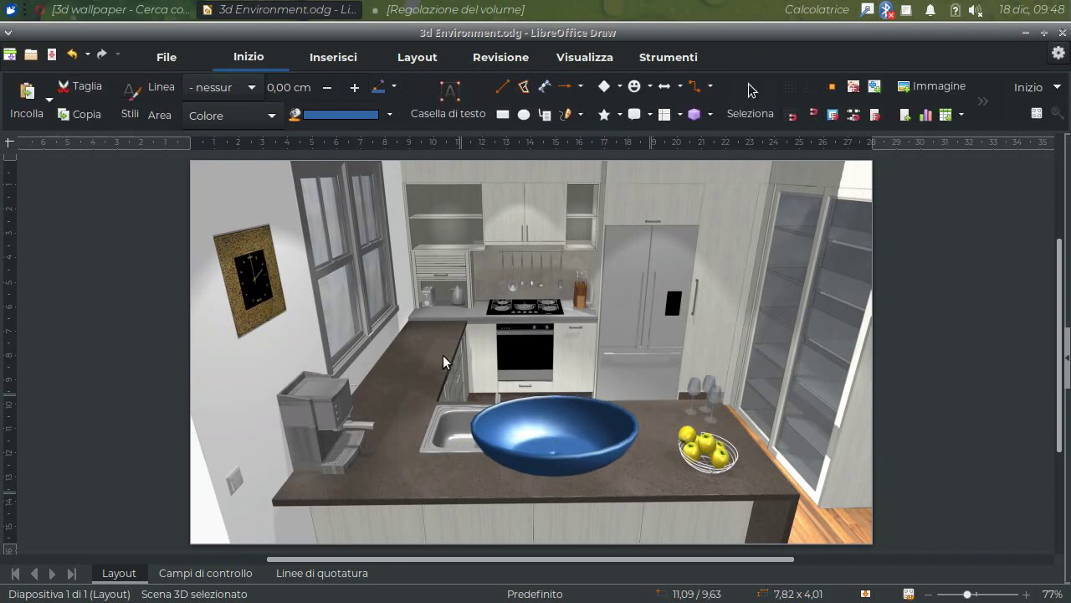
- Shrink the blue bowl to about 5.5 × 2.8 cm and position it over the fruit basket on the worktop
{"action": "left_click", "coordinate": [588, 440]}
{"action": "left_click", "coordinate": [612, 429]}
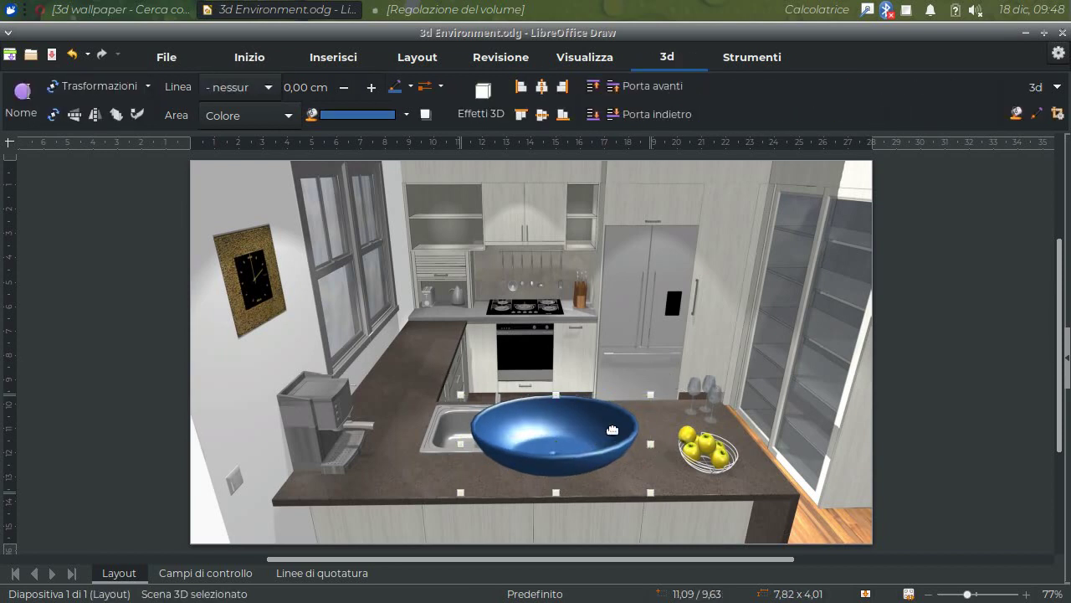
{"action": "left_click_drag", "start_coordinate": [654, 393], "coordinate": [588, 432]}
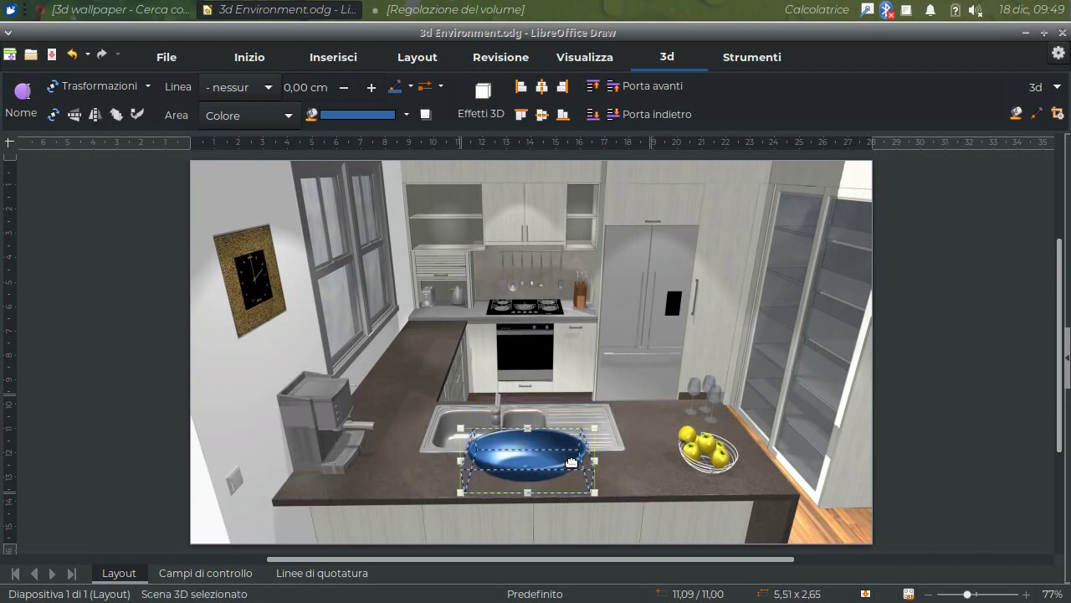
{"action": "left_click_drag", "start_coordinate": [527, 467], "coordinate": [699, 488]}
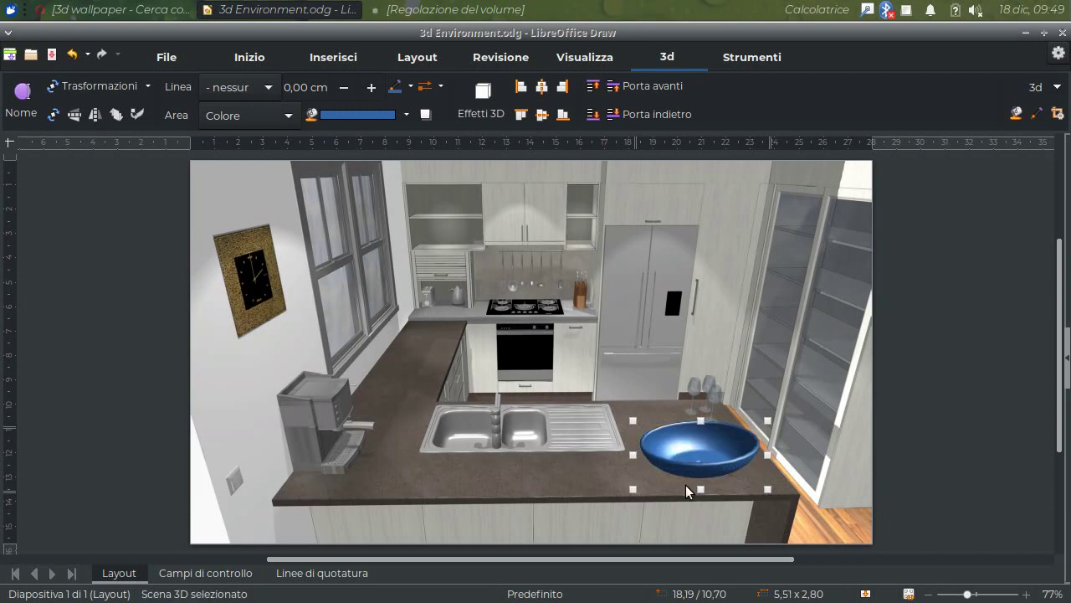
{"action": "left_click", "coordinate": [591, 465]}
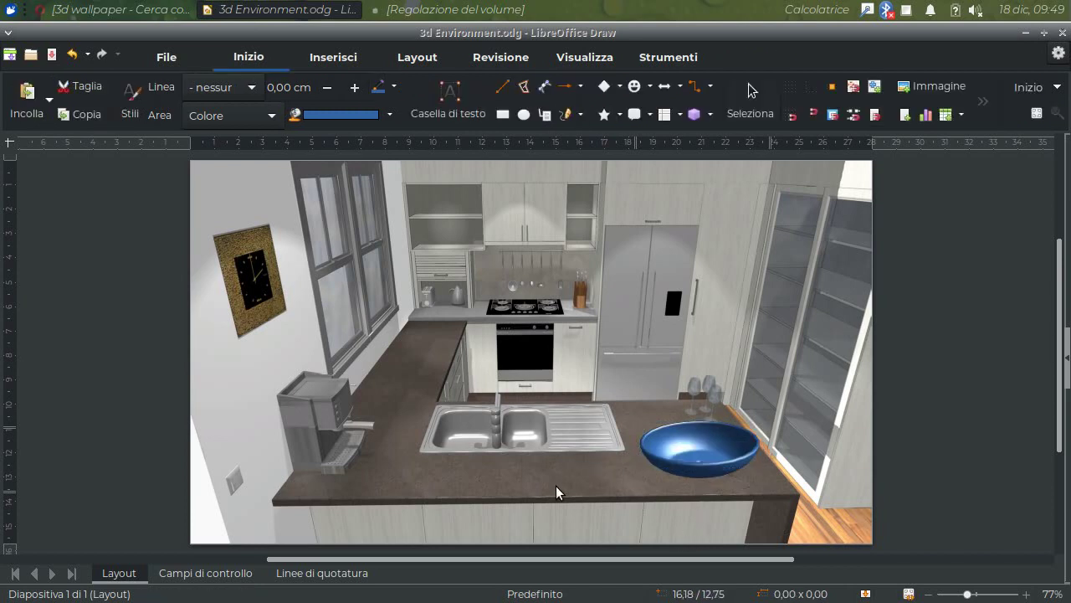
{"action": "left_click", "coordinate": [709, 448]}
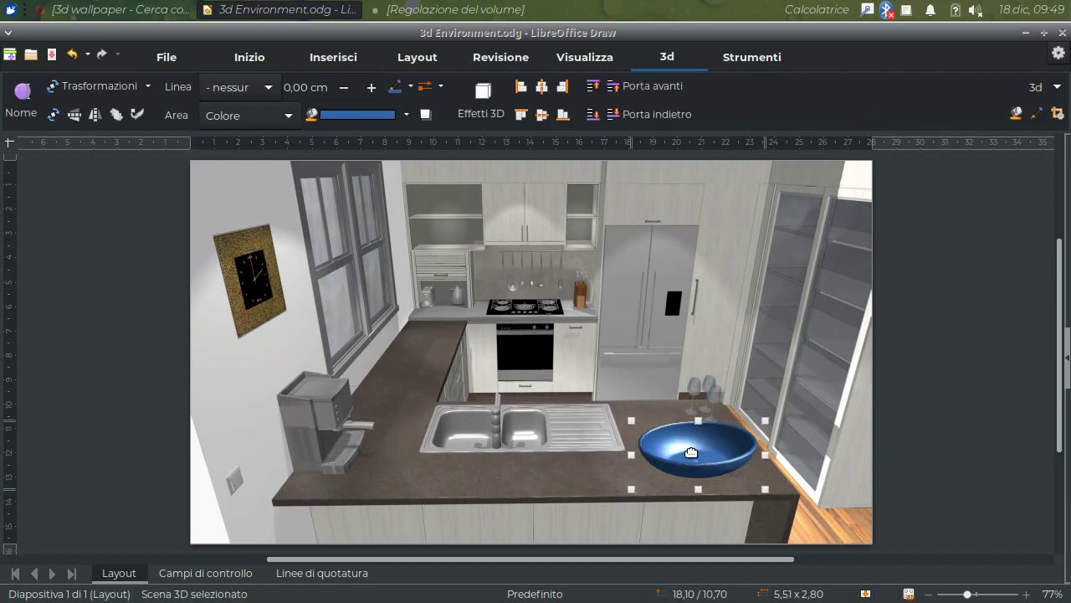
{"action": "left_click_drag", "start_coordinate": [692, 453], "coordinate": [691, 454]}
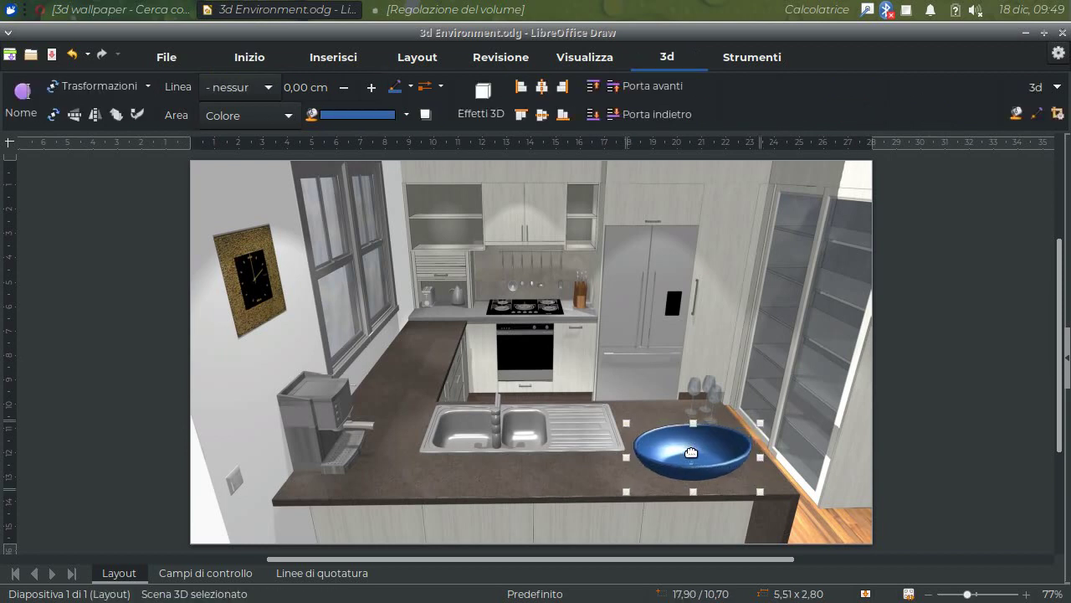
{"action": "left_click", "coordinate": [632, 394]}
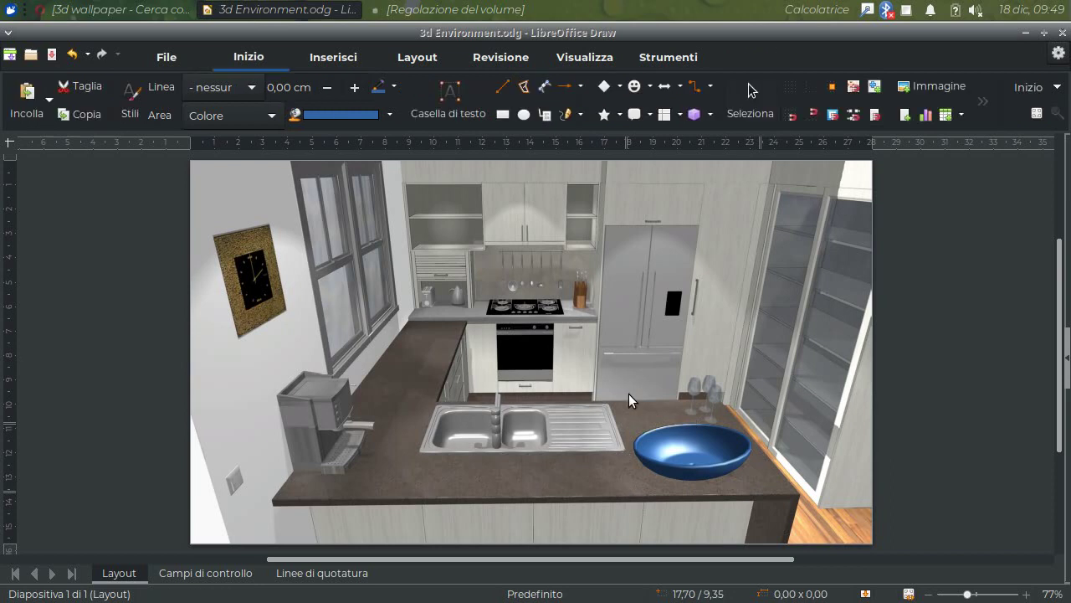
- Fine-tune the tilt of the repositioned bowl slightly further toward the viewer to match the worktop's perspective
{"action": "left_click", "coordinate": [691, 462]}
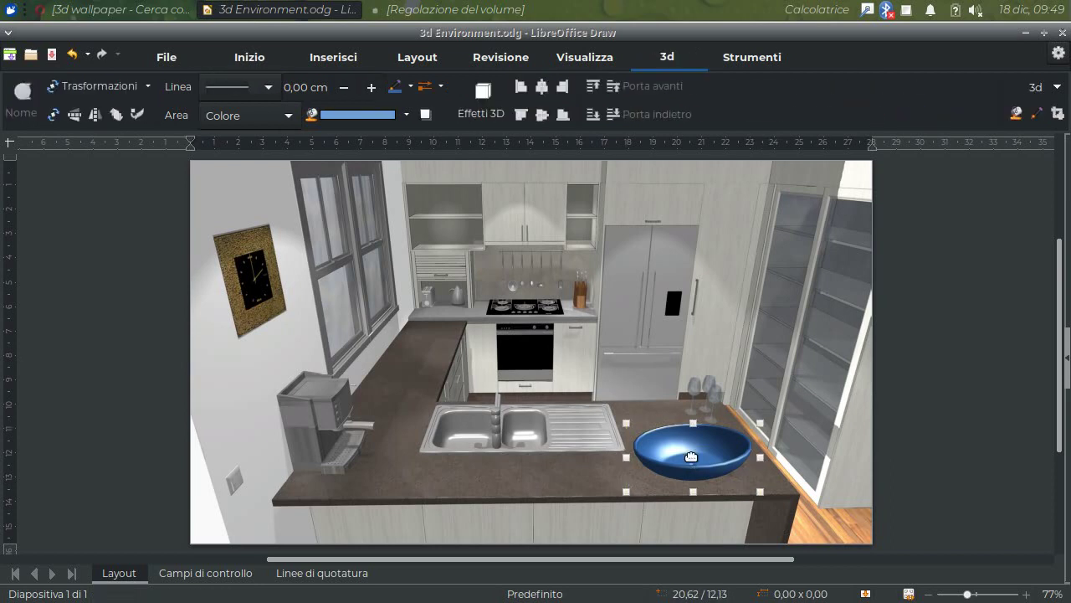
{"action": "left_click", "coordinate": [94, 92]}
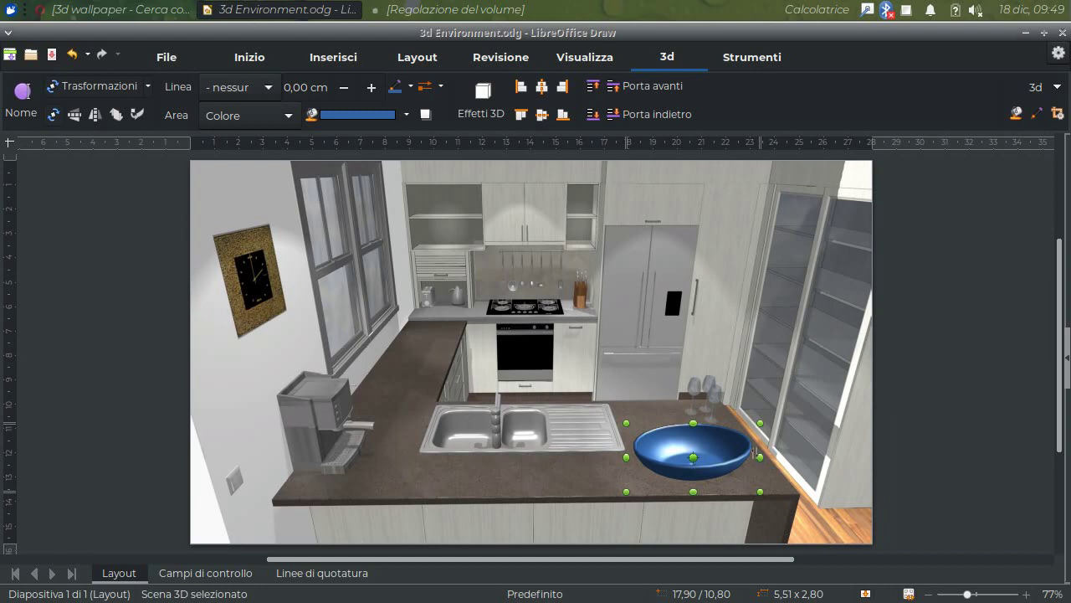
{"action": "left_click_drag", "start_coordinate": [757, 455], "coordinate": [756, 457]}
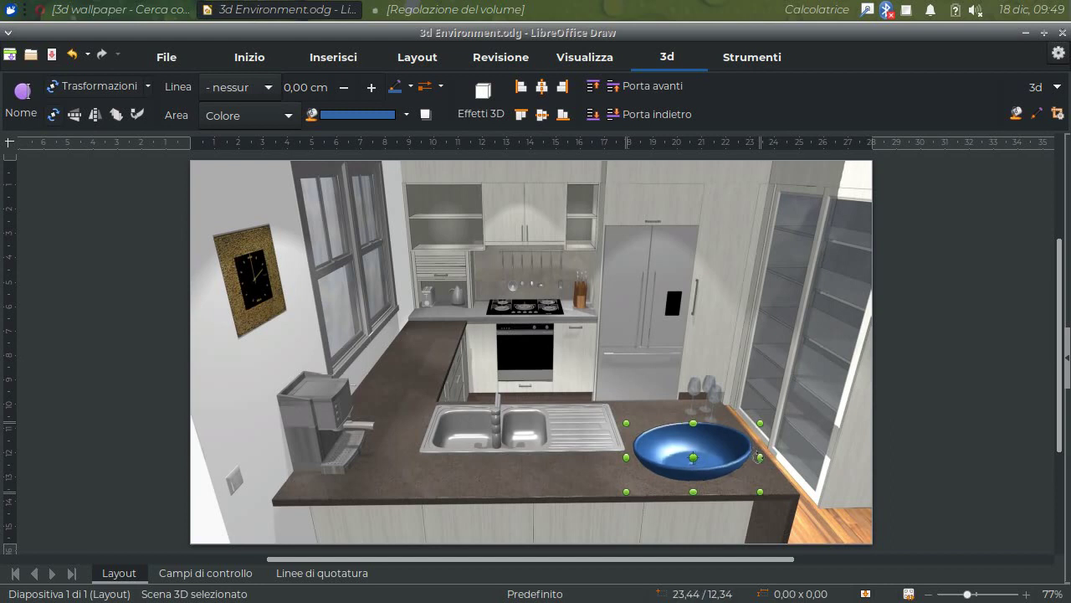
{"action": "left_click", "coordinate": [561, 456]}
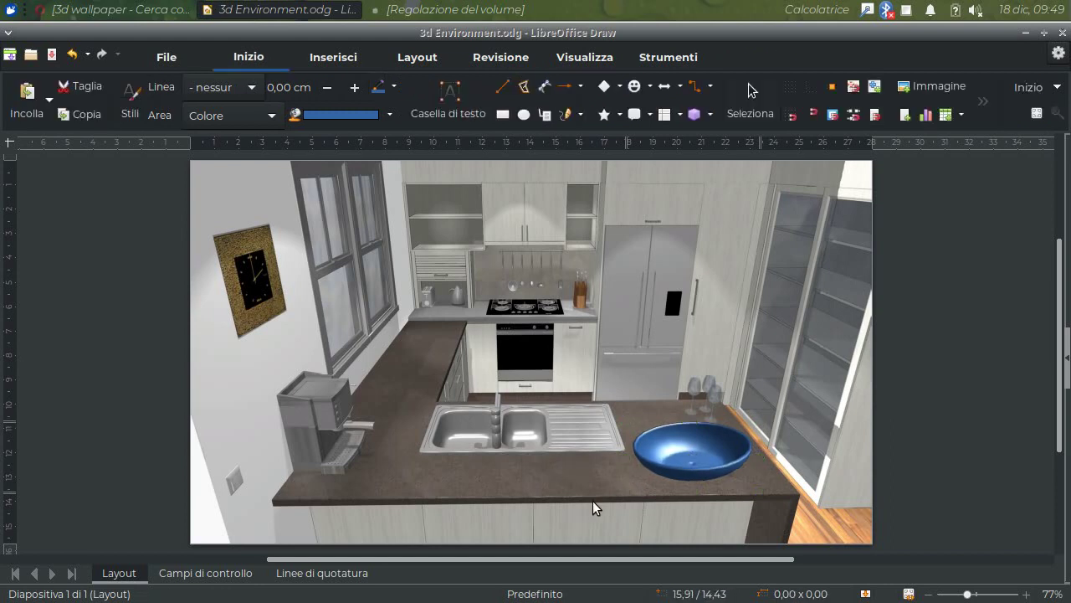
- Nudge the blue bowl slightly down and left so it sits better on the worktop
{"action": "left_click", "coordinate": [689, 458]}
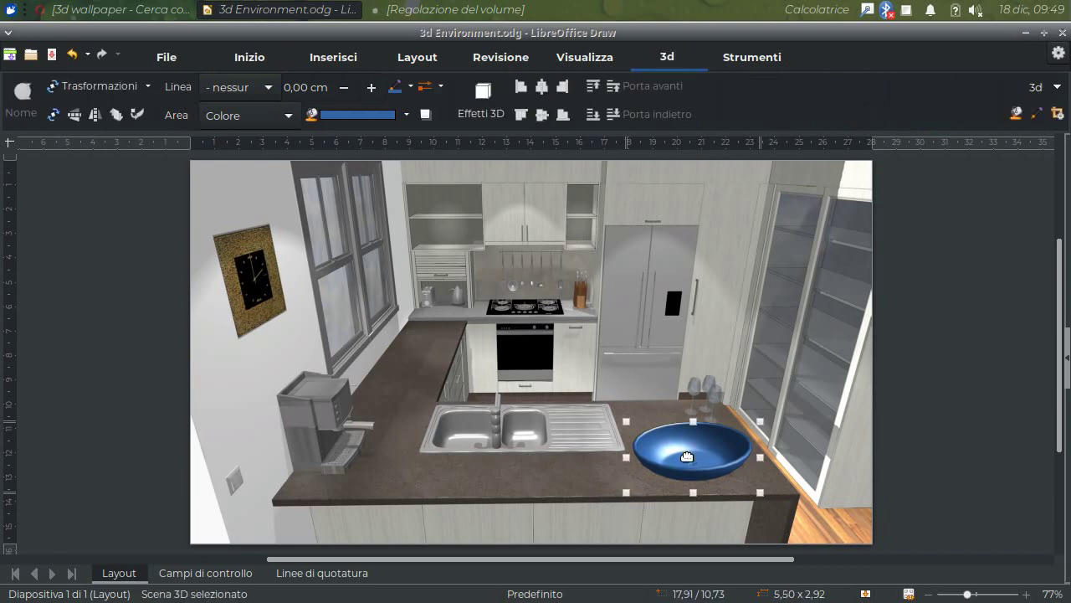
{"action": "left_click_drag", "start_coordinate": [685, 453], "coordinate": [687, 456]}
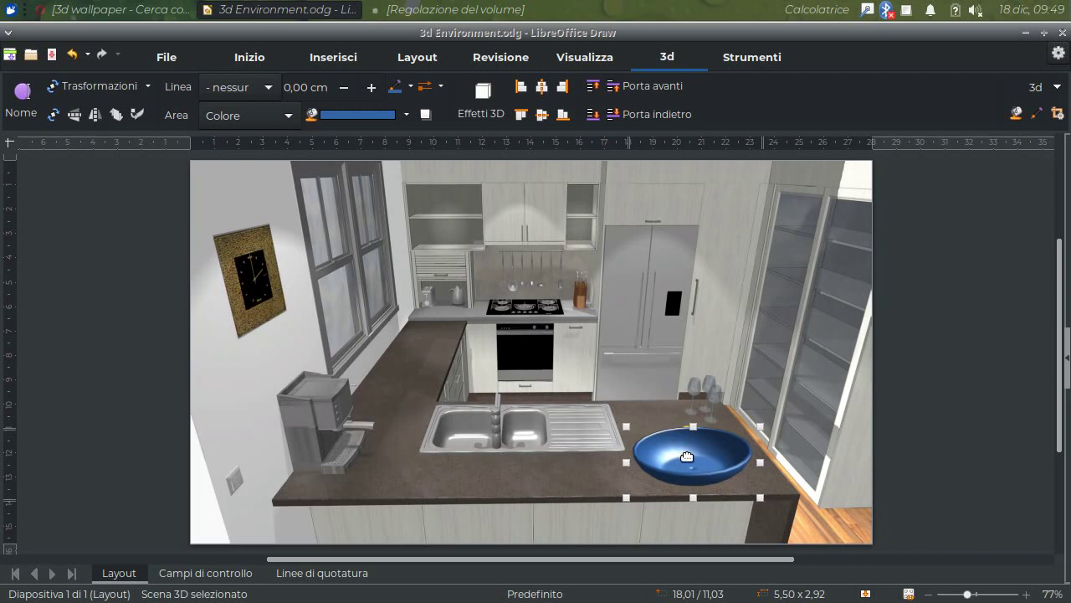
{"action": "key", "text": "Left"}
{"action": "key", "text": "Up"}
{"action": "key", "text": "Left"}
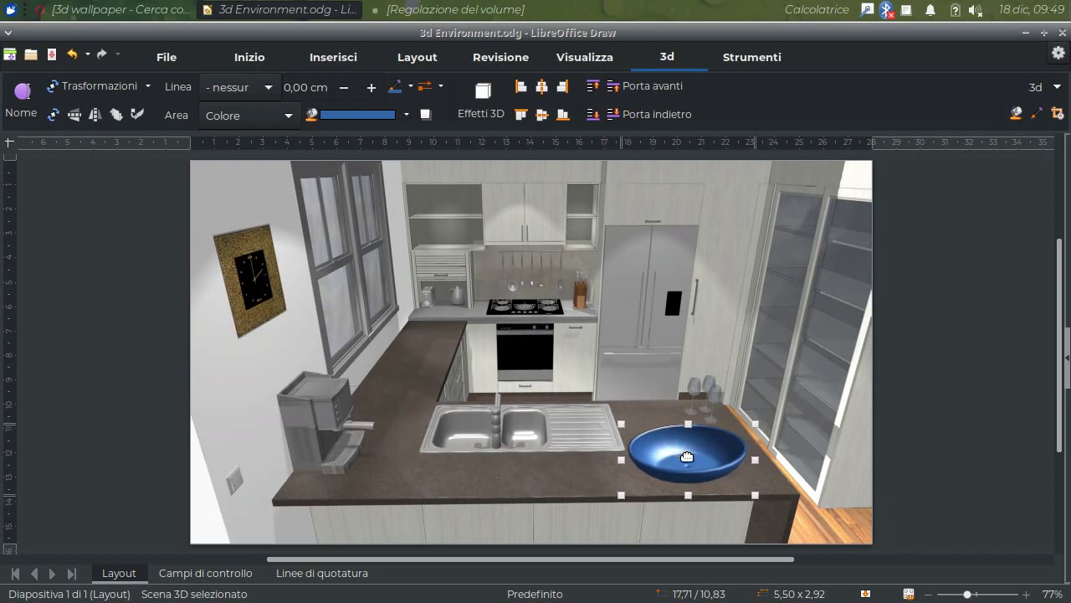
{"action": "left_click", "coordinate": [633, 361]}
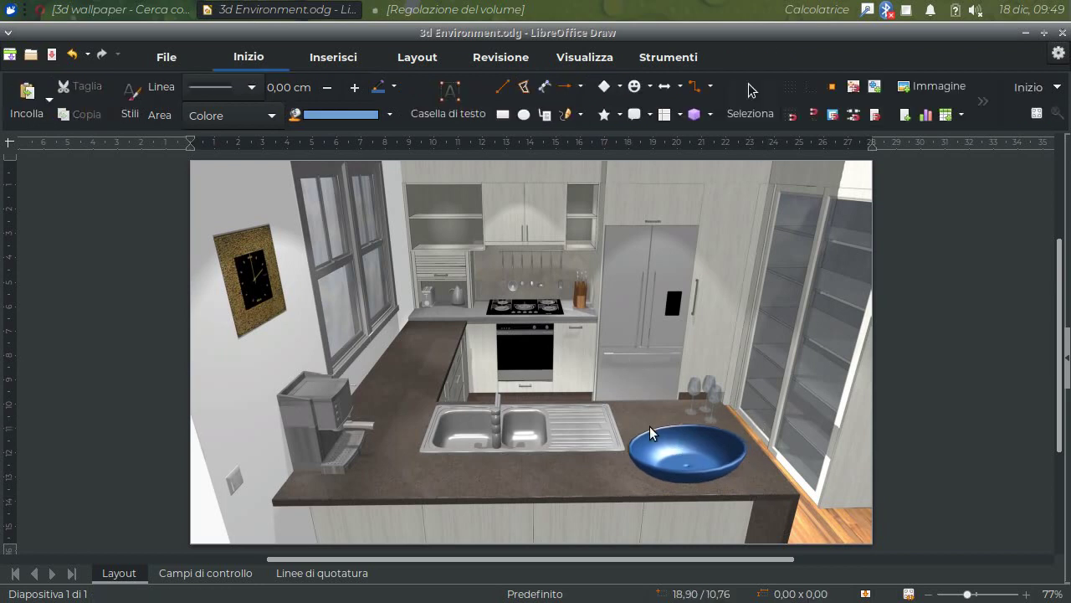
{"action": "left_click", "coordinate": [697, 461]}
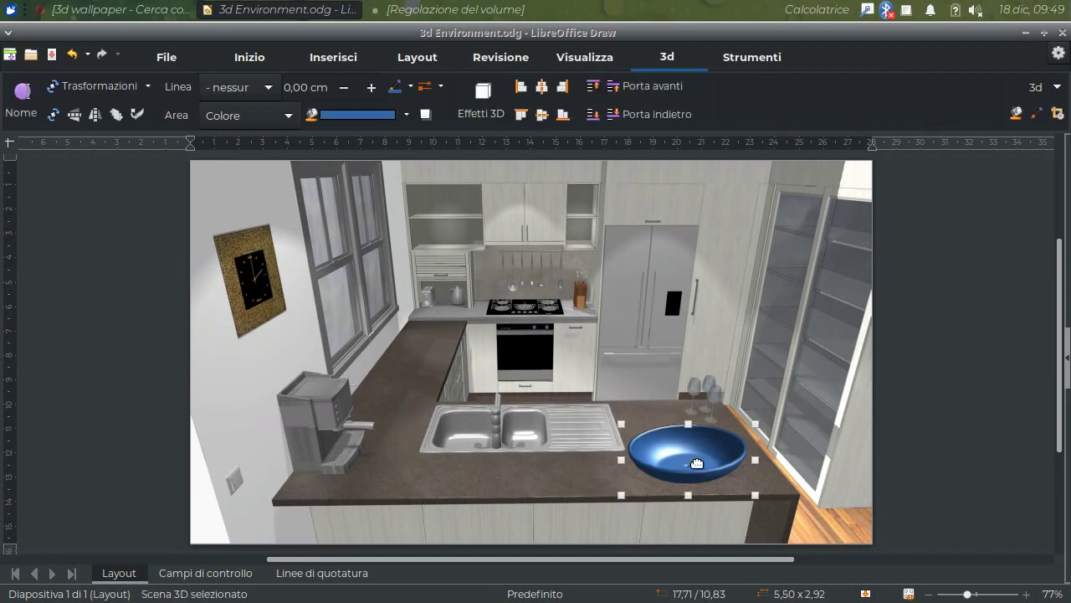
{"action": "left_click", "coordinate": [571, 428]}
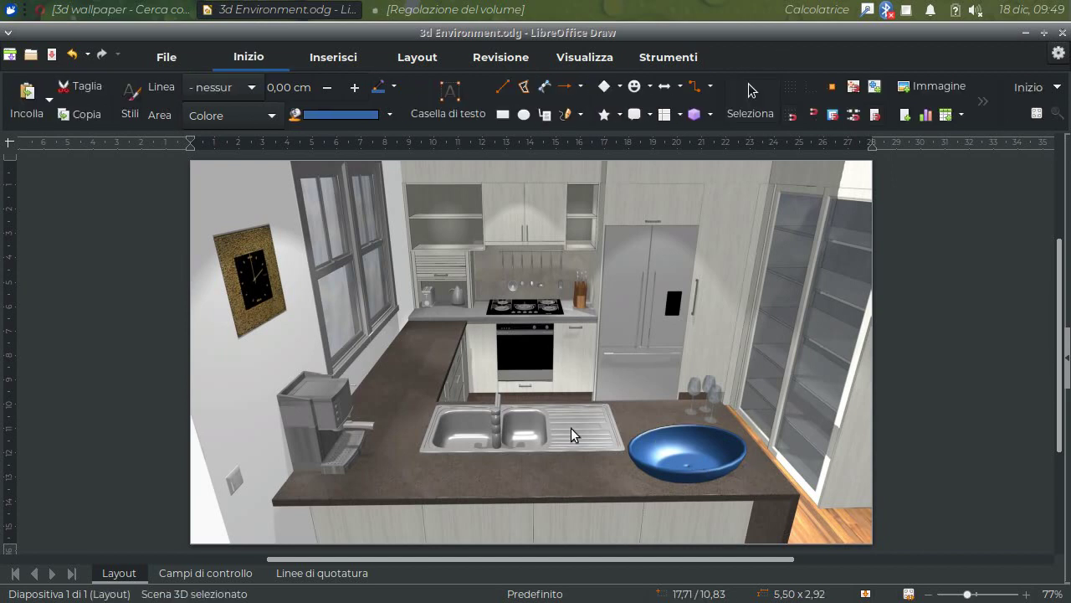
{"action": "left_click", "coordinate": [656, 452]}
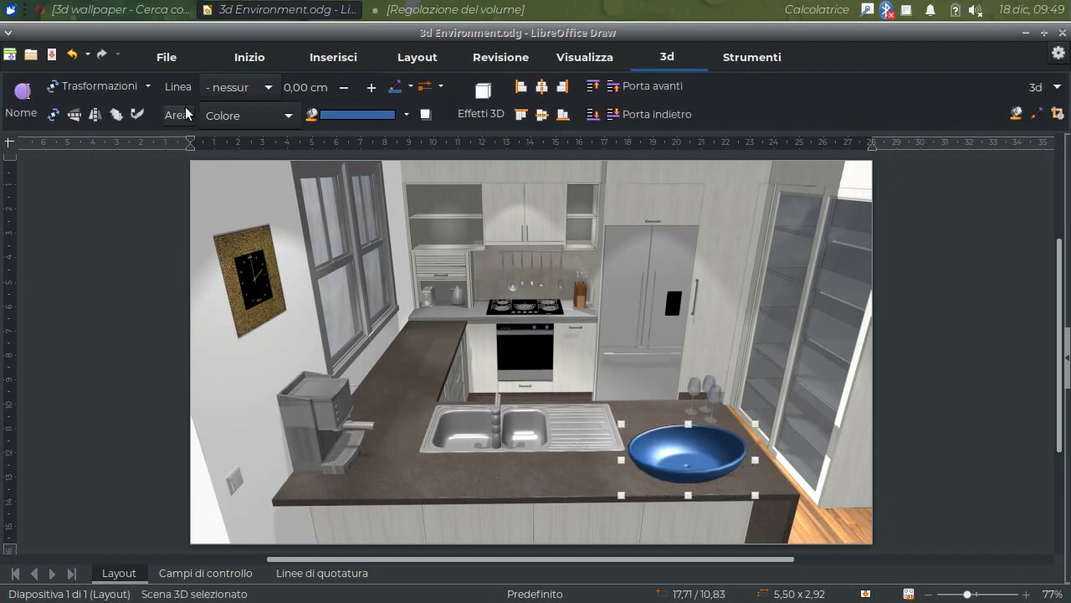
{"action": "left_click", "coordinate": [147, 87]}
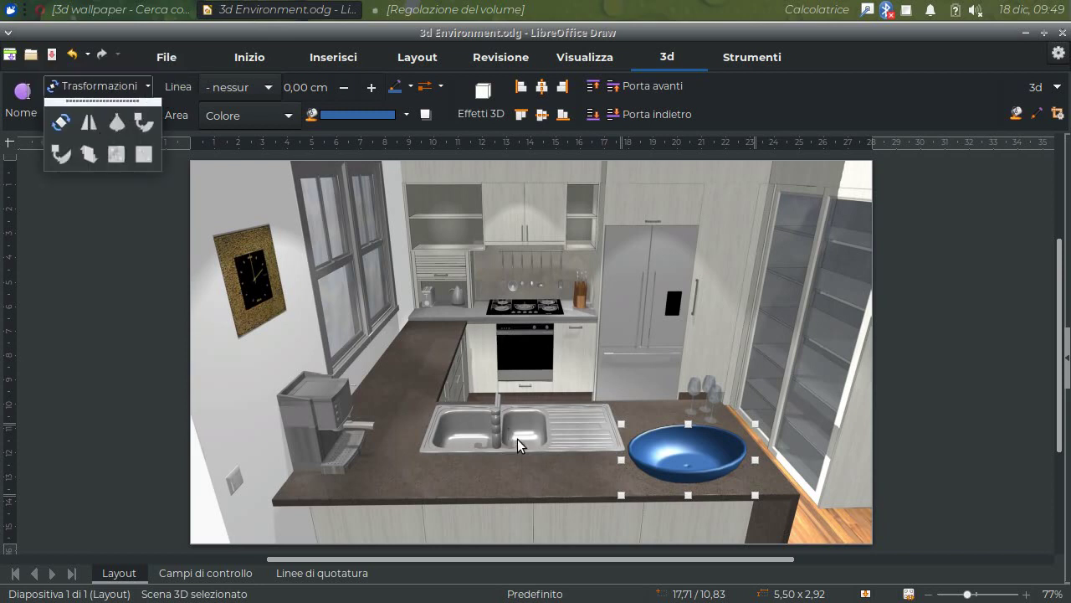
{"action": "left_click", "coordinate": [578, 505]}
{"action": "left_click", "coordinate": [643, 394]}
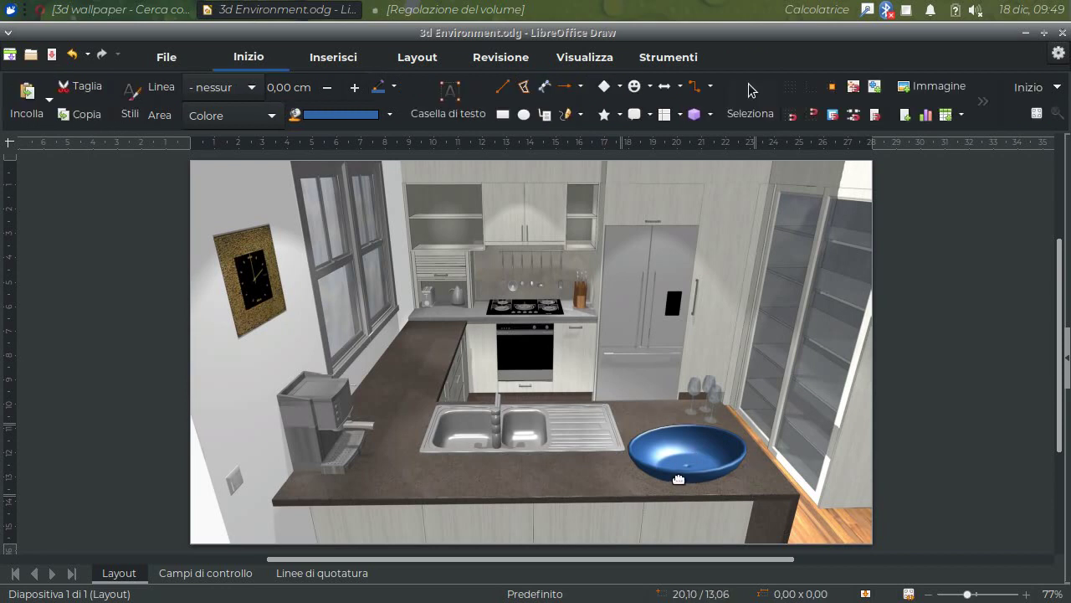
- View the watermelon picture Anguria.png from the desktop in the image viewer, and return to the 3d Environment drawing
{"action": "left_click", "coordinate": [1026, 31]}
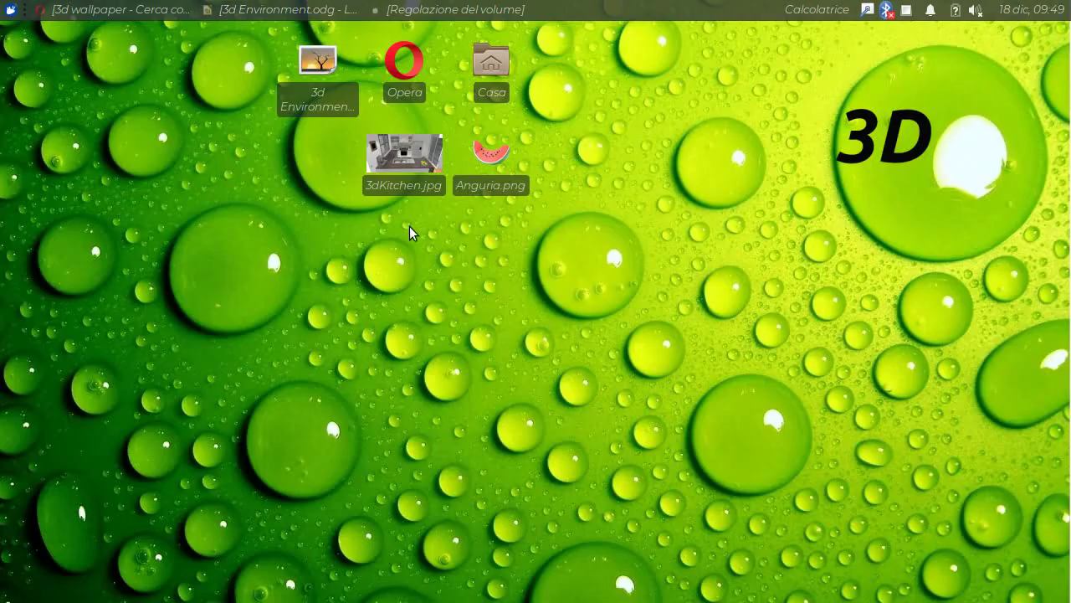
{"action": "left_click", "coordinate": [492, 164]}
{"action": "double_click", "coordinate": [489, 159]}
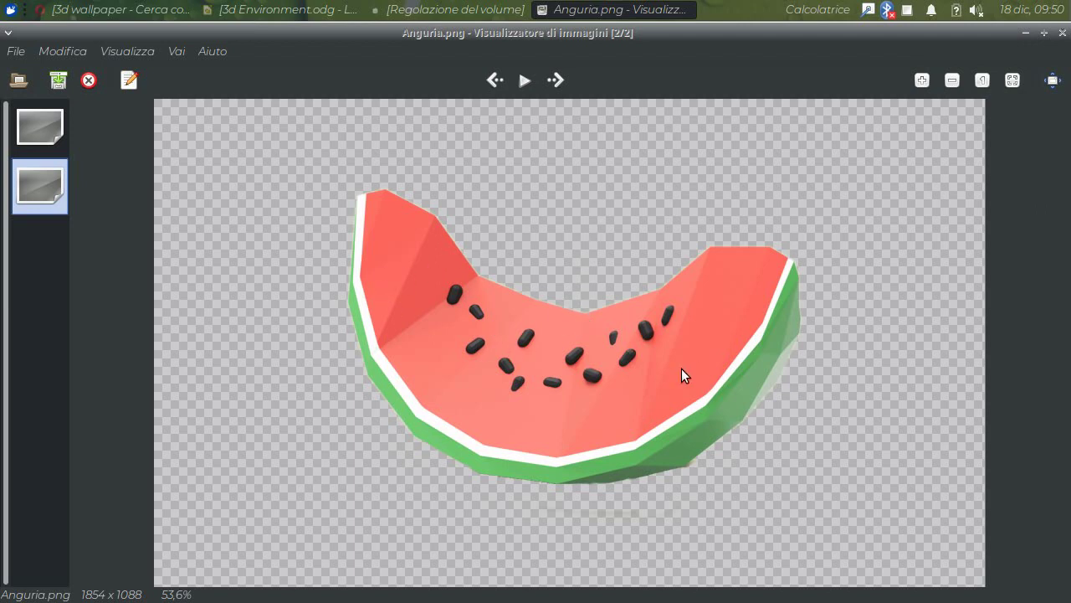
{"action": "left_click", "coordinate": [1064, 33]}
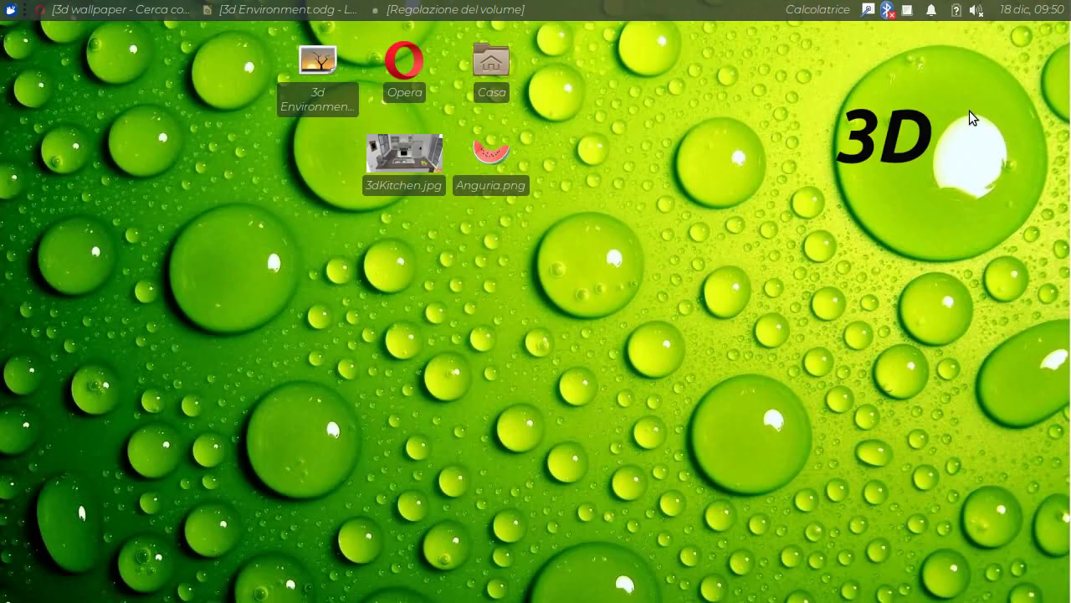
{"action": "left_click", "coordinate": [281, 10]}
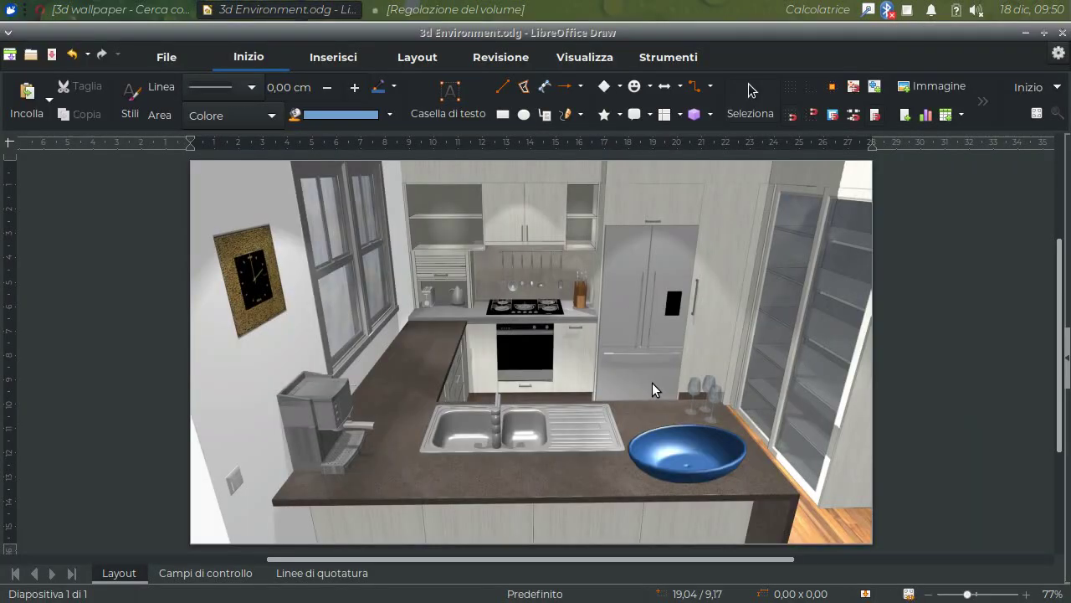
- Insert the image Anguria.png from the Scrivania folder into the kitchen drawing
{"action": "left_click", "coordinate": [324, 56]}
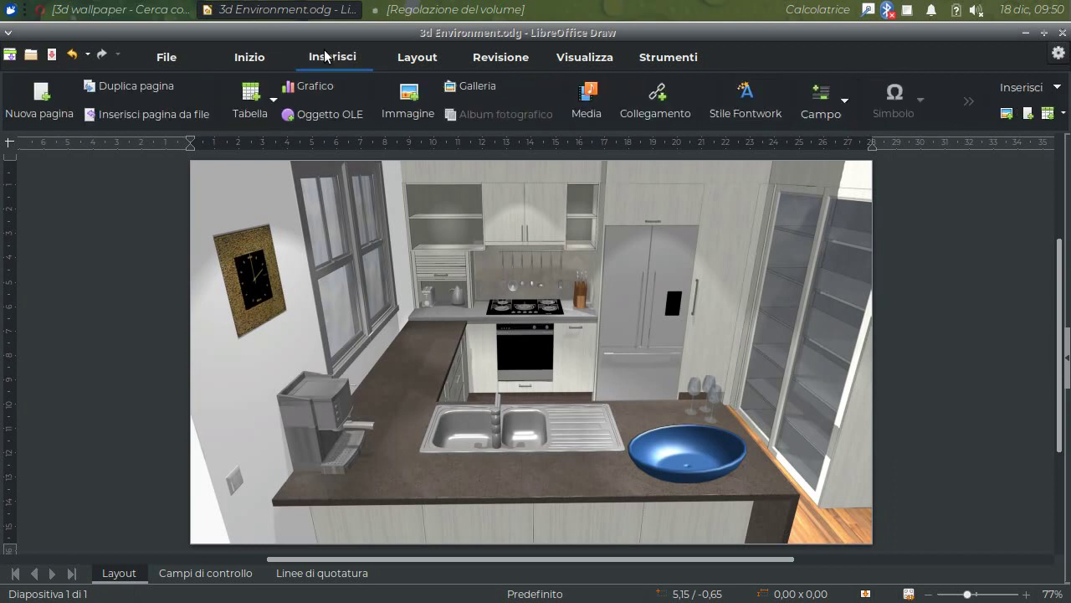
{"action": "left_click", "coordinate": [410, 108]}
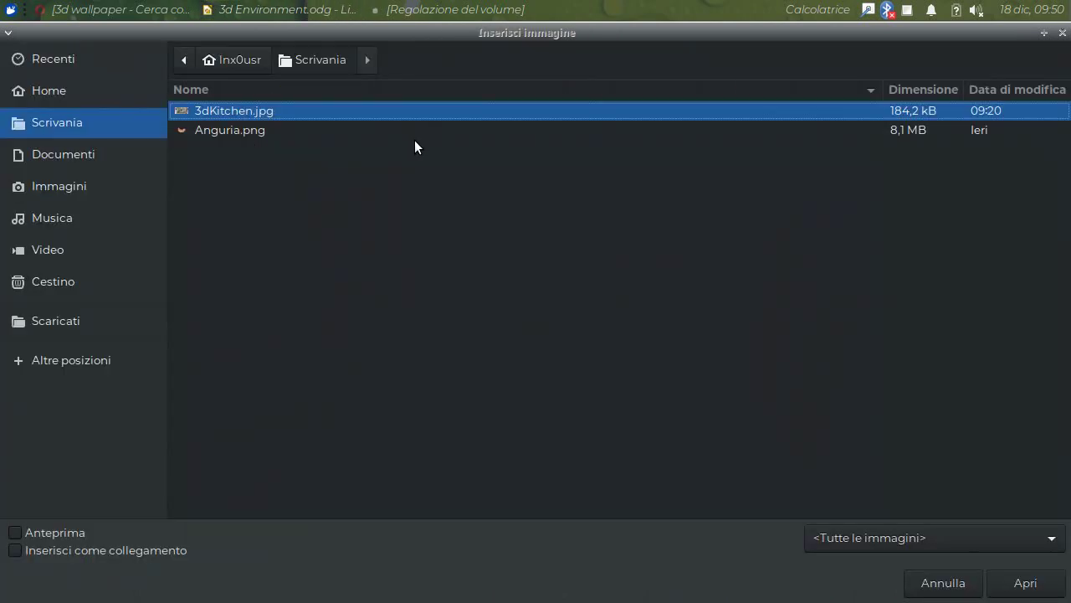
{"action": "left_click", "coordinate": [226, 132]}
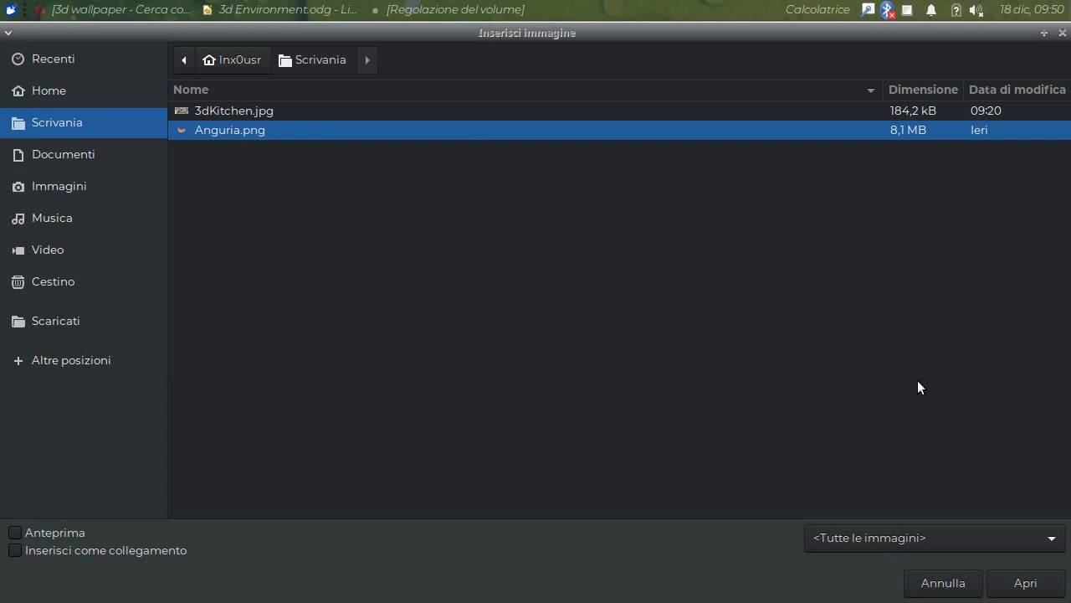
{"action": "left_click", "coordinate": [1023, 584]}
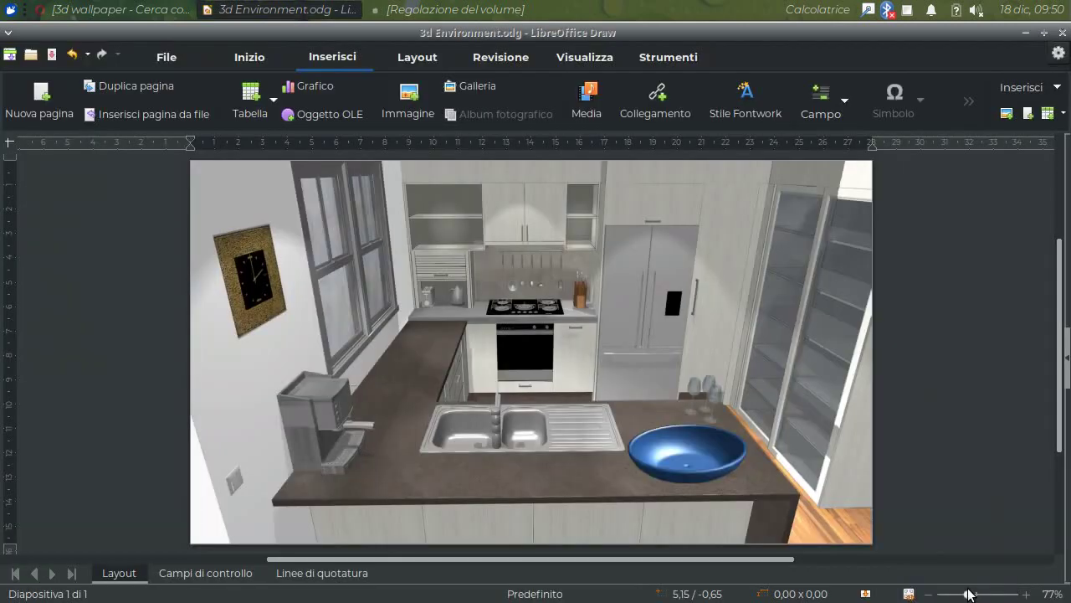
- Move the watermelon image over the blue bowl and try sending it one level backward, undoing the reordering
{"action": "left_click_drag", "start_coordinate": [620, 384], "coordinate": [735, 416]}
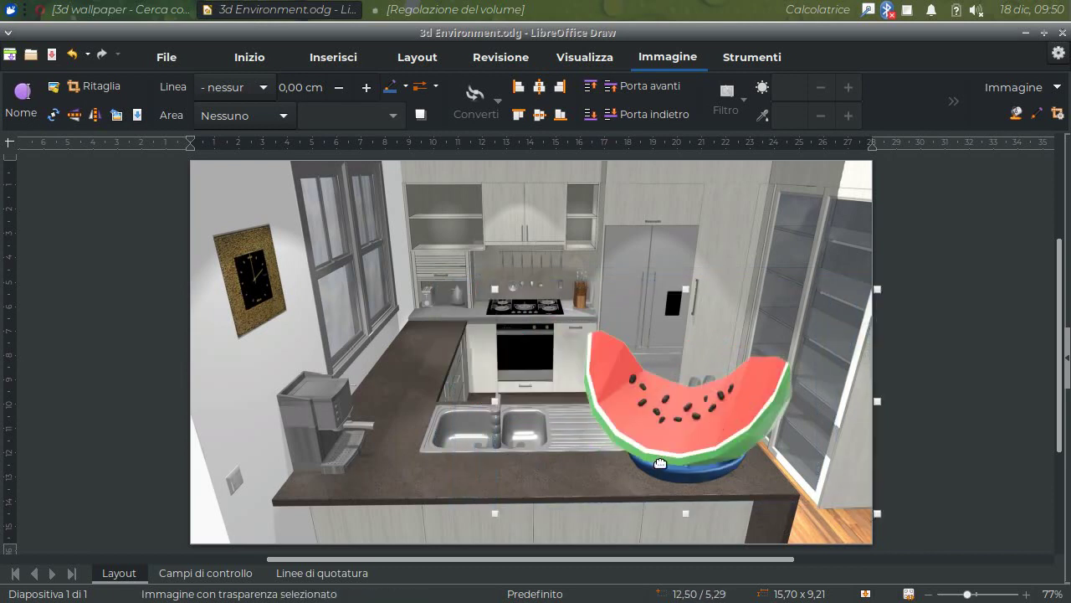
{"action": "left_click_drag", "start_coordinate": [674, 440], "coordinate": [700, 459]}
{"action": "right_click", "coordinate": [684, 438]}
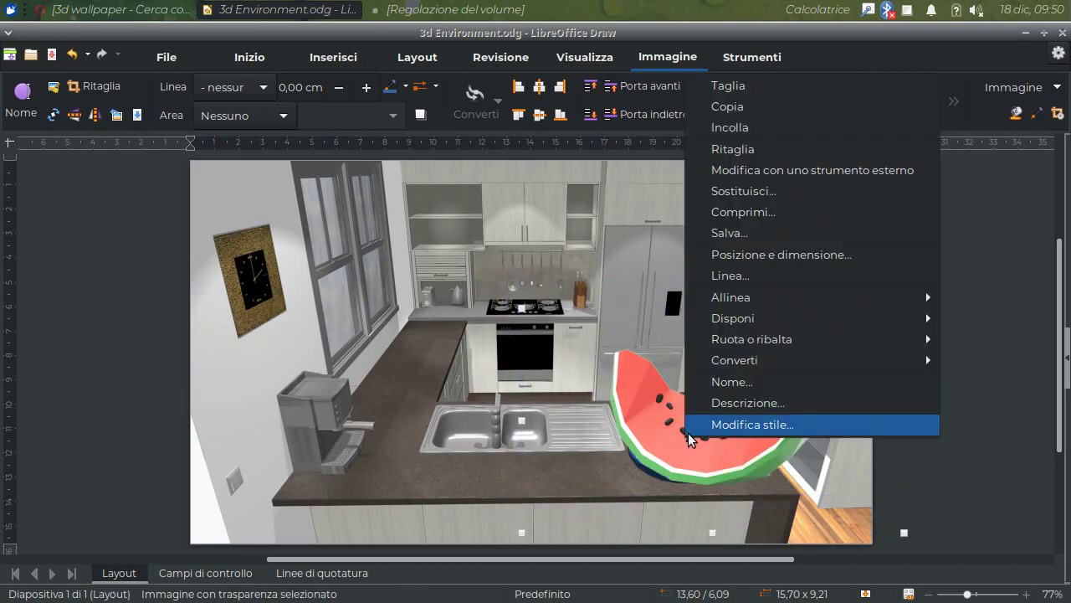
{"action": "mouse_move", "coordinate": [771, 318]}
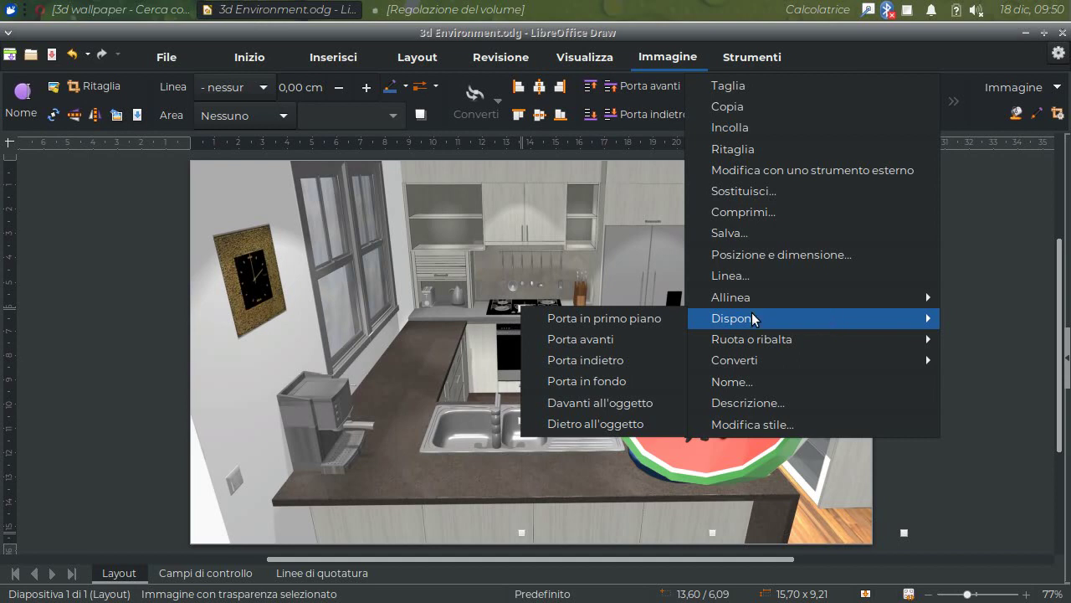
{"action": "left_click", "coordinate": [601, 362]}
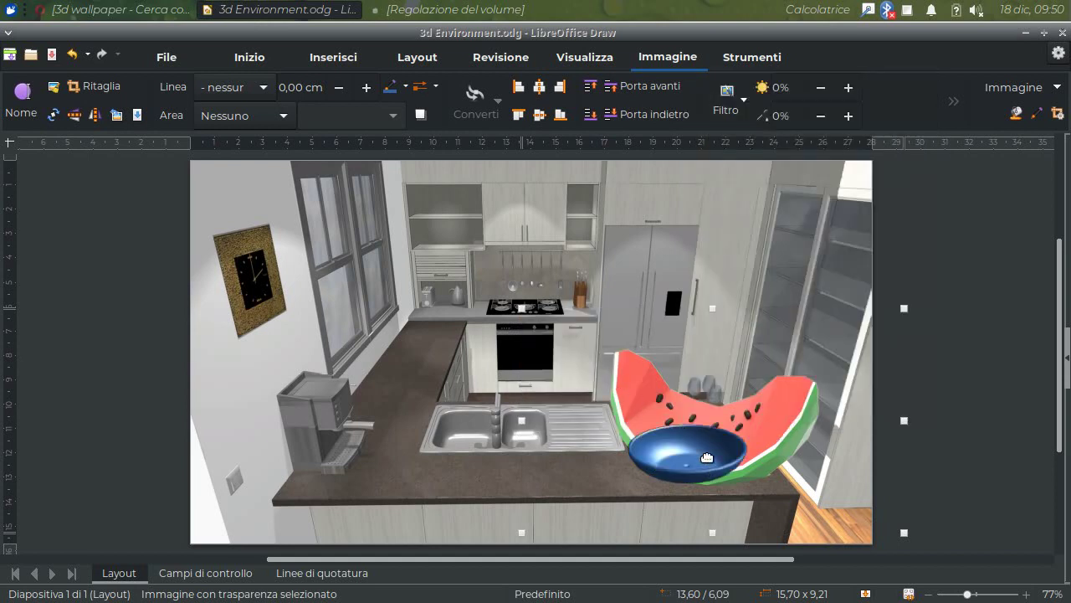
{"action": "key", "text": "ctrl+z"}
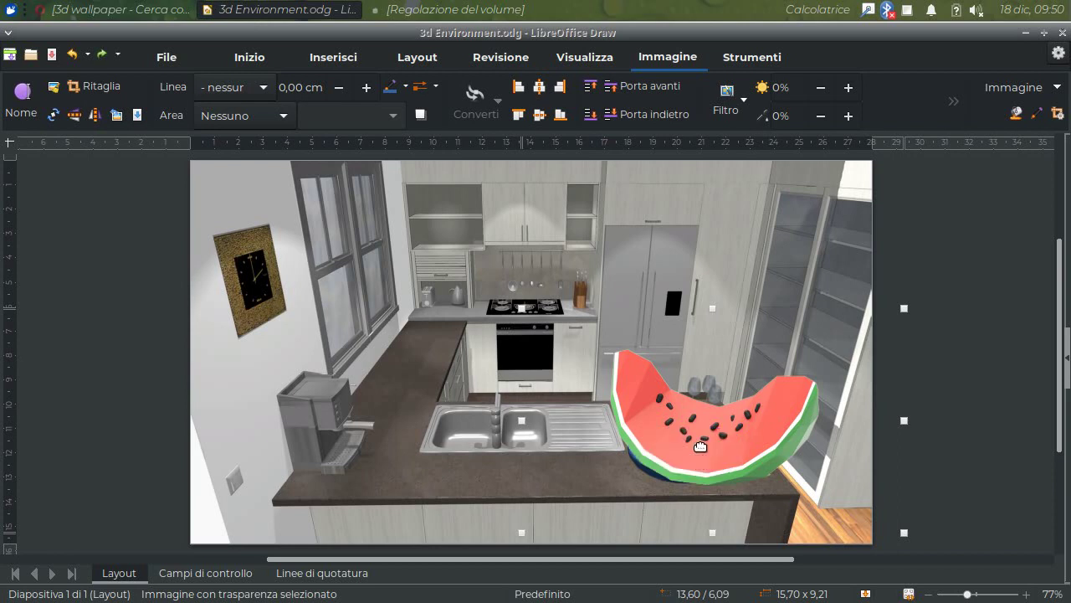
- Try to place the watermelon image behind the bowl with the Behind Object arrangement
{"action": "right_click", "coordinate": [702, 440]}
{"action": "mouse_move", "coordinate": [743, 318]}
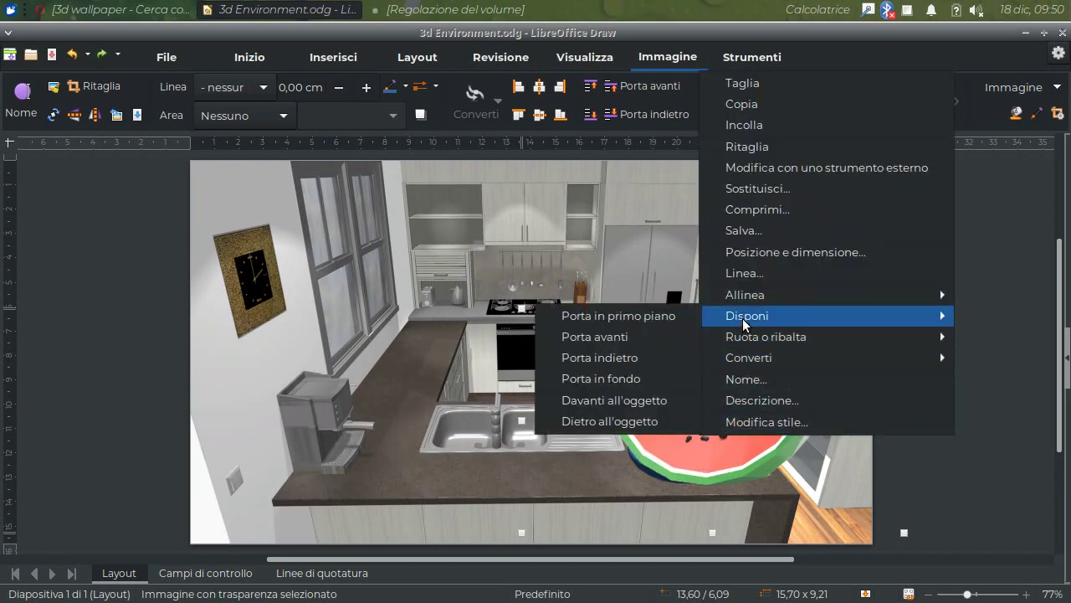
{"action": "left_click", "coordinate": [599, 421]}
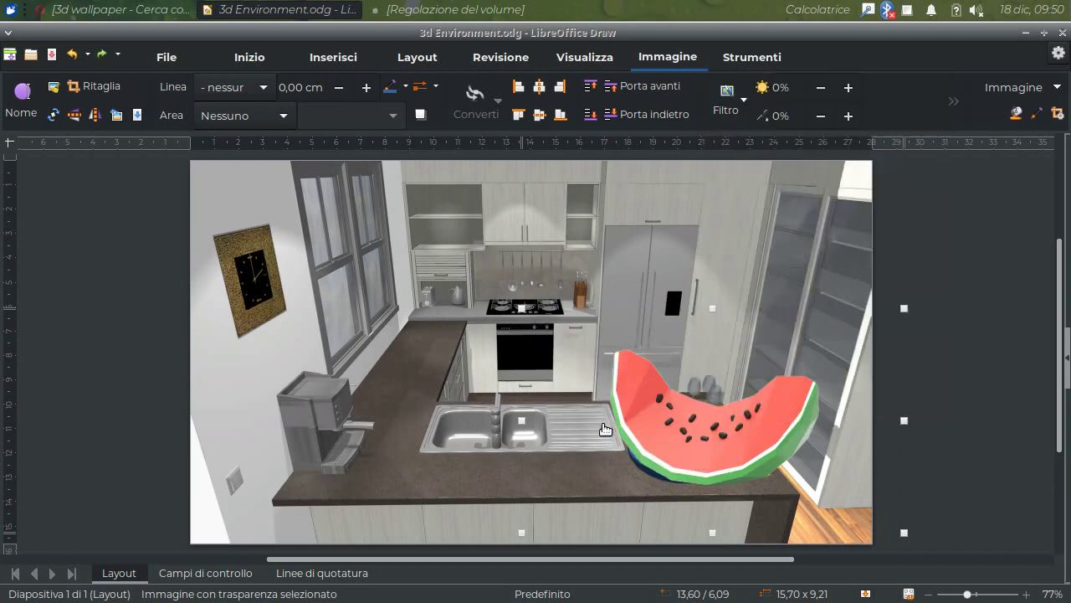
{"action": "left_click", "coordinate": [590, 412]}
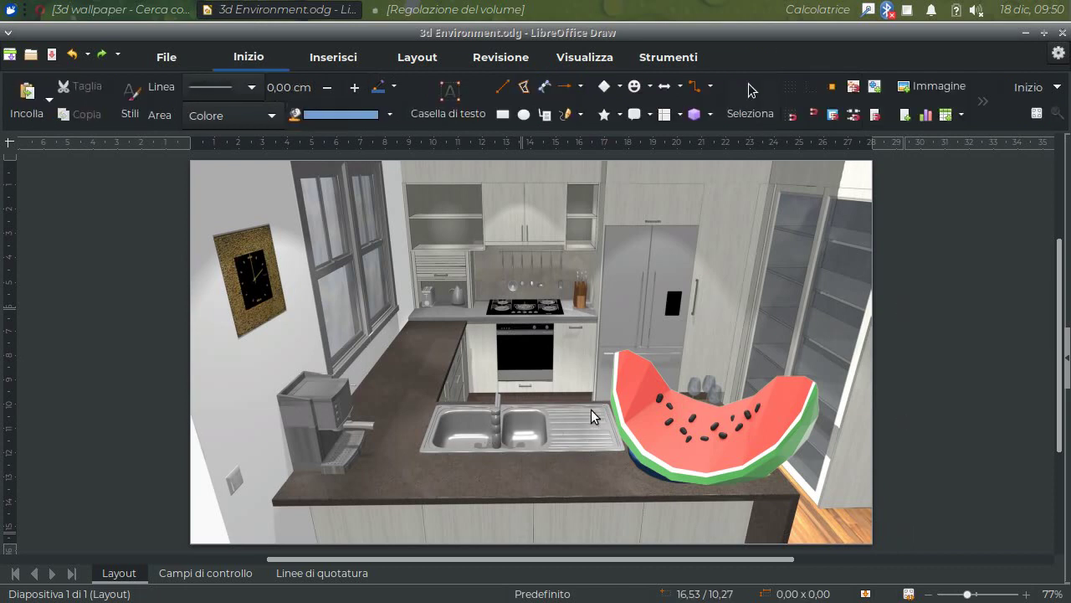
{"action": "left_click", "coordinate": [695, 432]}
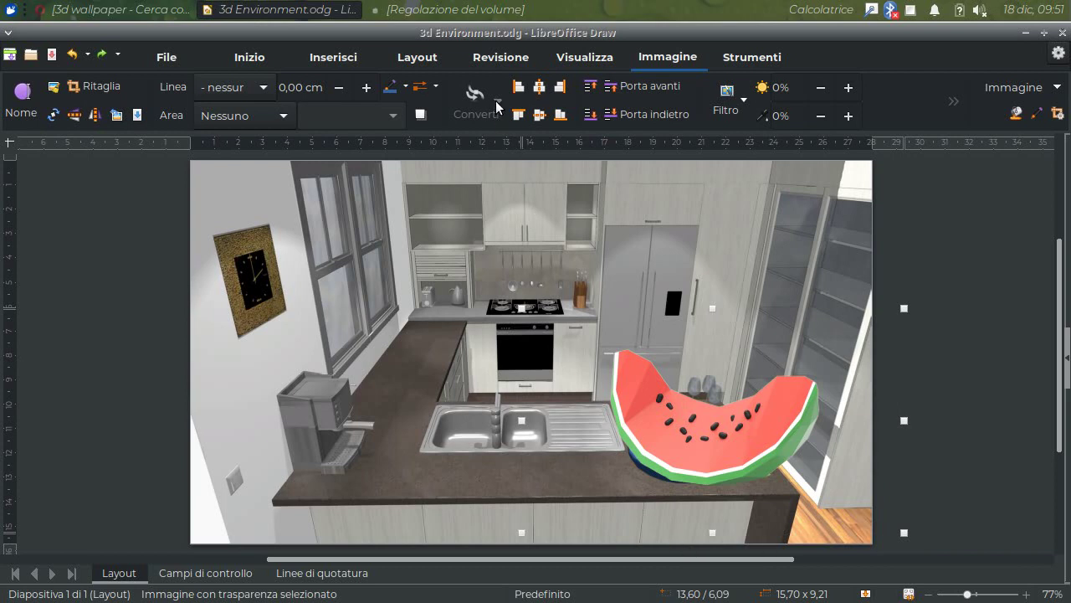
{"action": "left_click", "coordinate": [557, 378]}
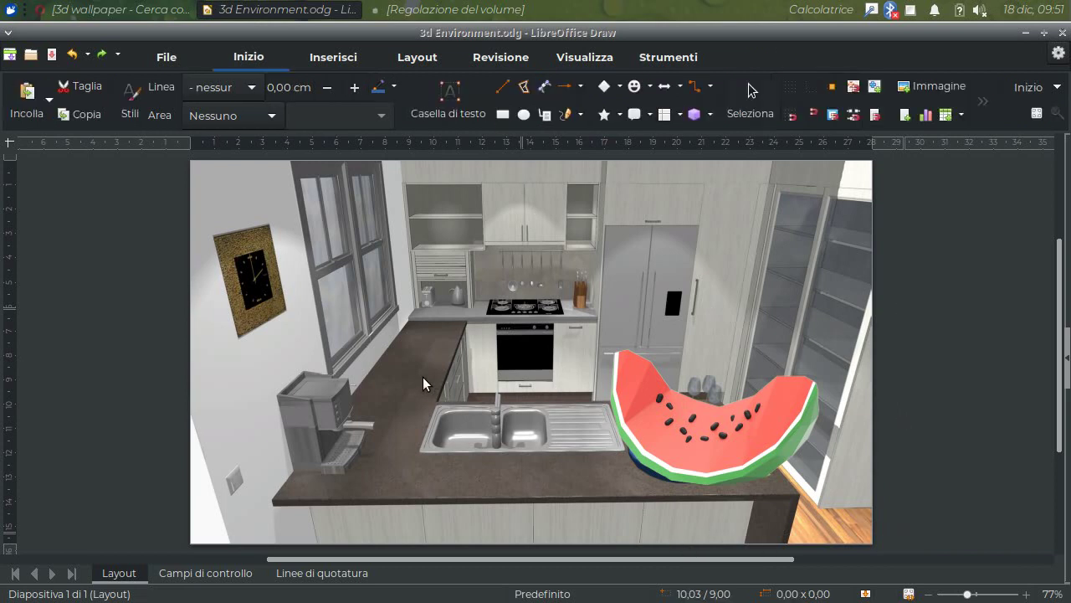
{"action": "left_click", "coordinate": [681, 434]}
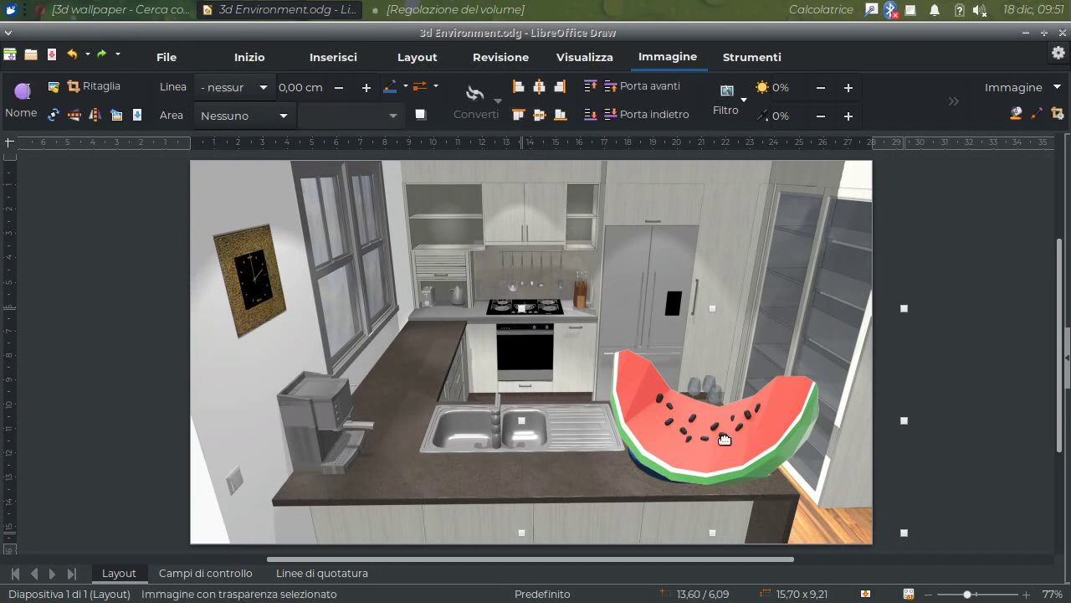
{"action": "left_click", "coordinate": [691, 436]}
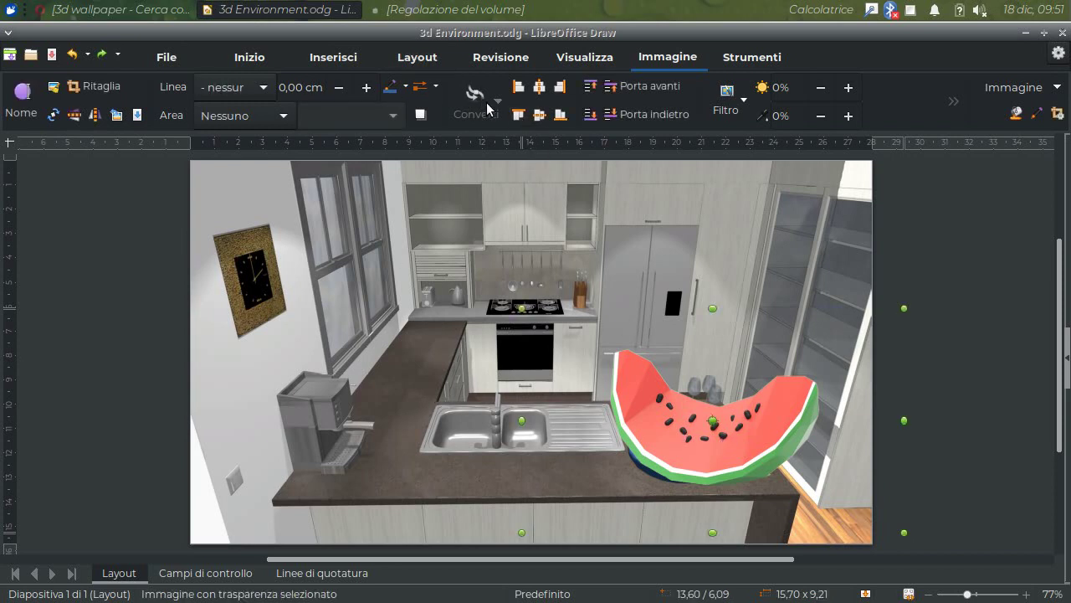
{"action": "key", "text": "Escape"}
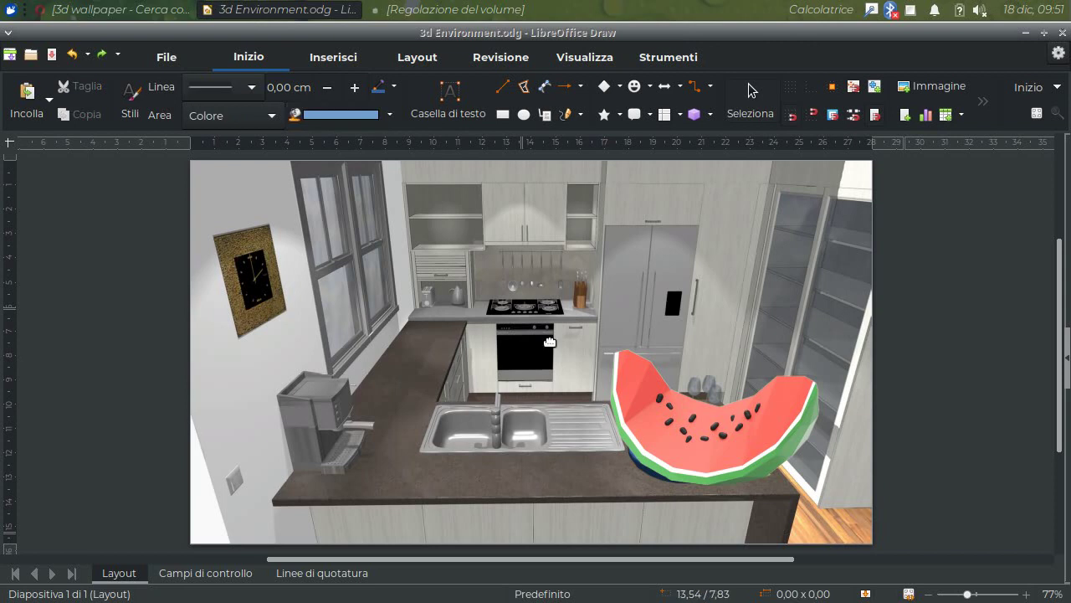
{"action": "left_click", "coordinate": [912, 10]}
{"action": "left_click", "coordinate": [909, 52]}
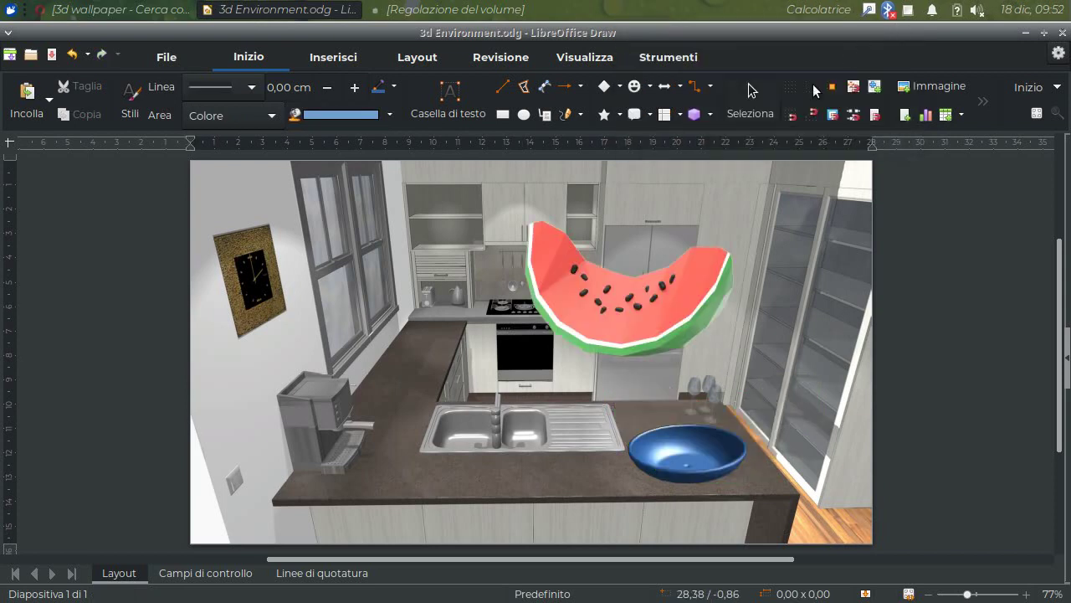
- Convert the watermelon image above the worktop into a 3D object
{"action": "left_click", "coordinate": [601, 306]}
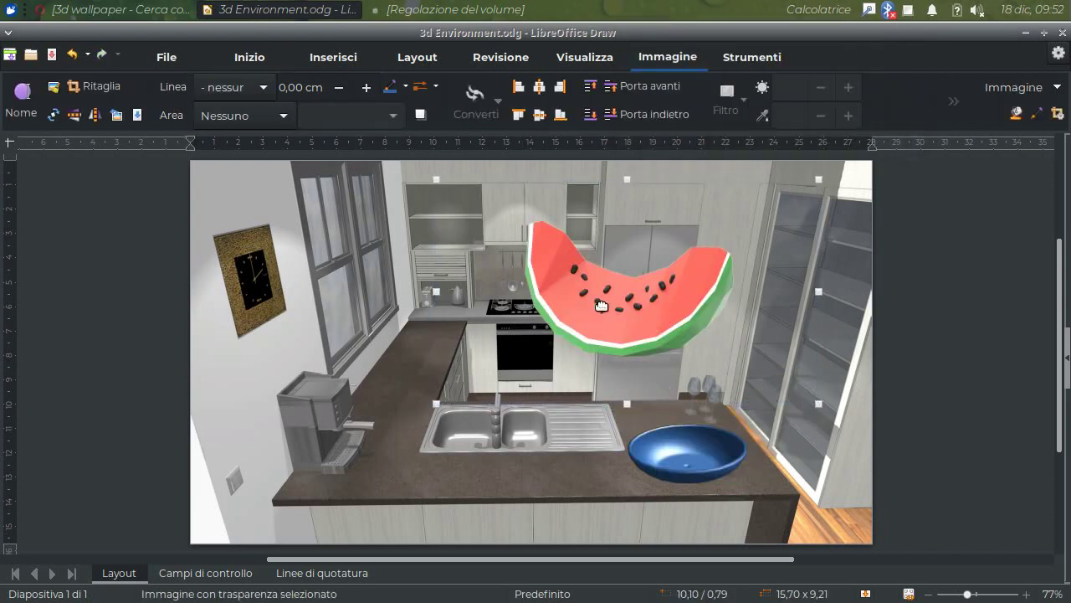
{"action": "right_click", "coordinate": [602, 306]}
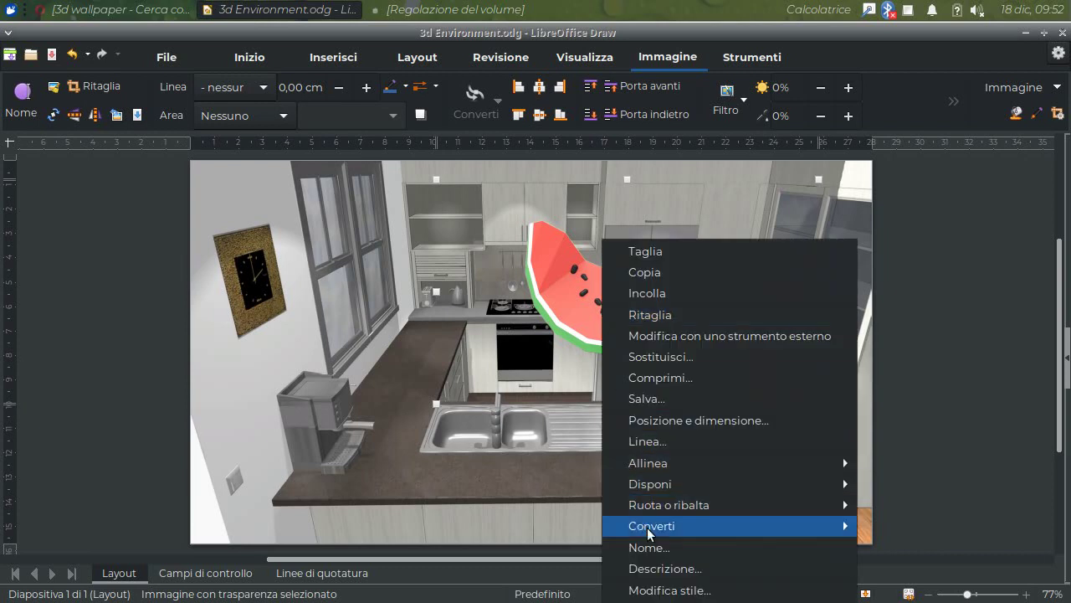
{"action": "mouse_move", "coordinate": [705, 529]}
{"action": "left_click", "coordinate": [894, 548]}
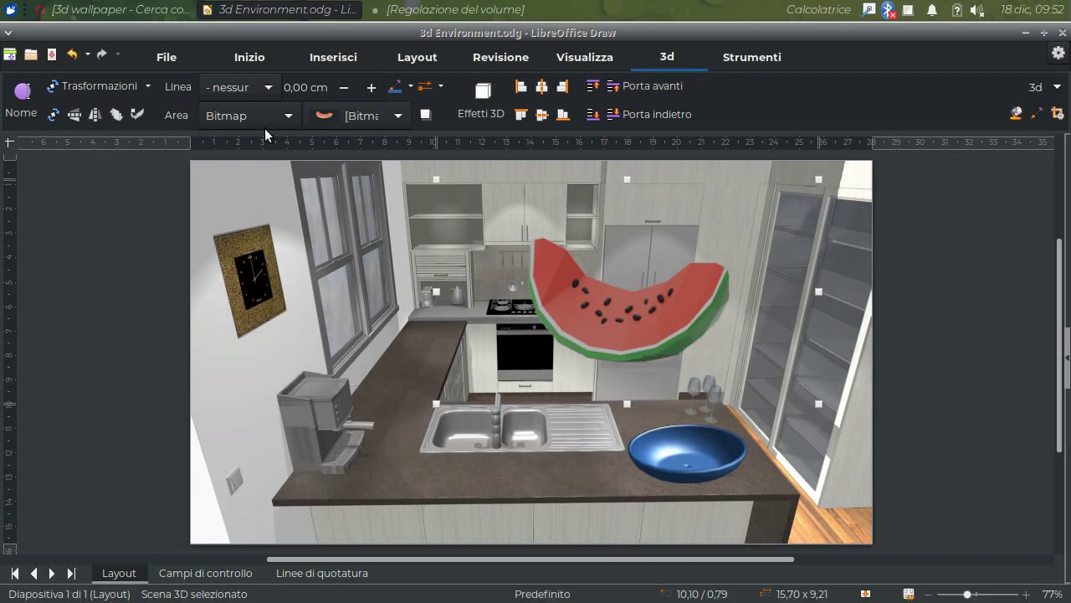
- Open the 3D effects of the converted watermelon and bring up its illumination settings
{"action": "left_click", "coordinate": [148, 87]}
{"action": "left_click", "coordinate": [148, 86]}
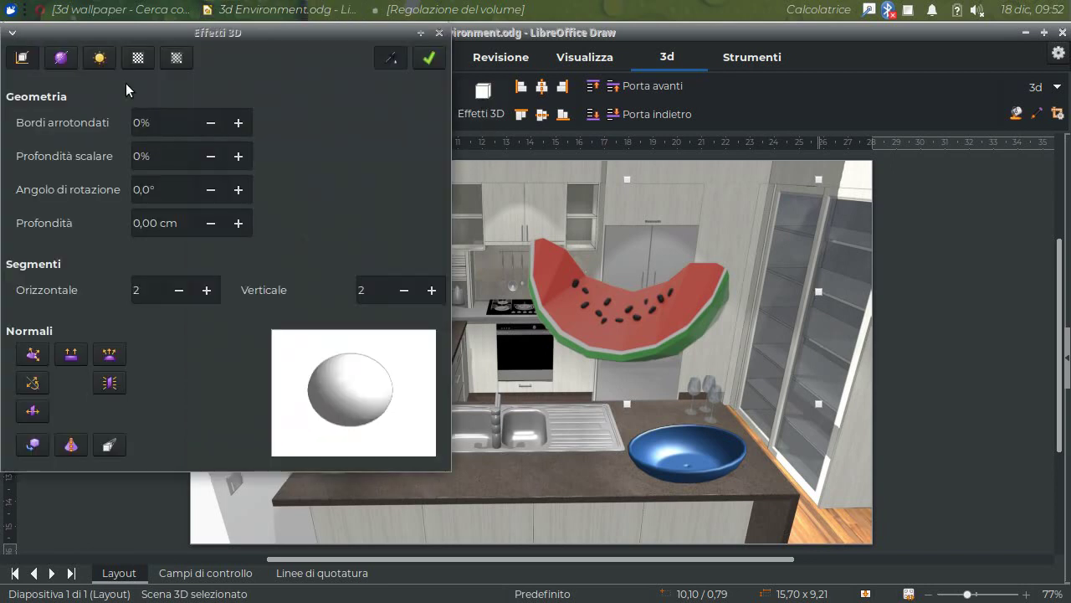
{"action": "left_click", "coordinate": [101, 61]}
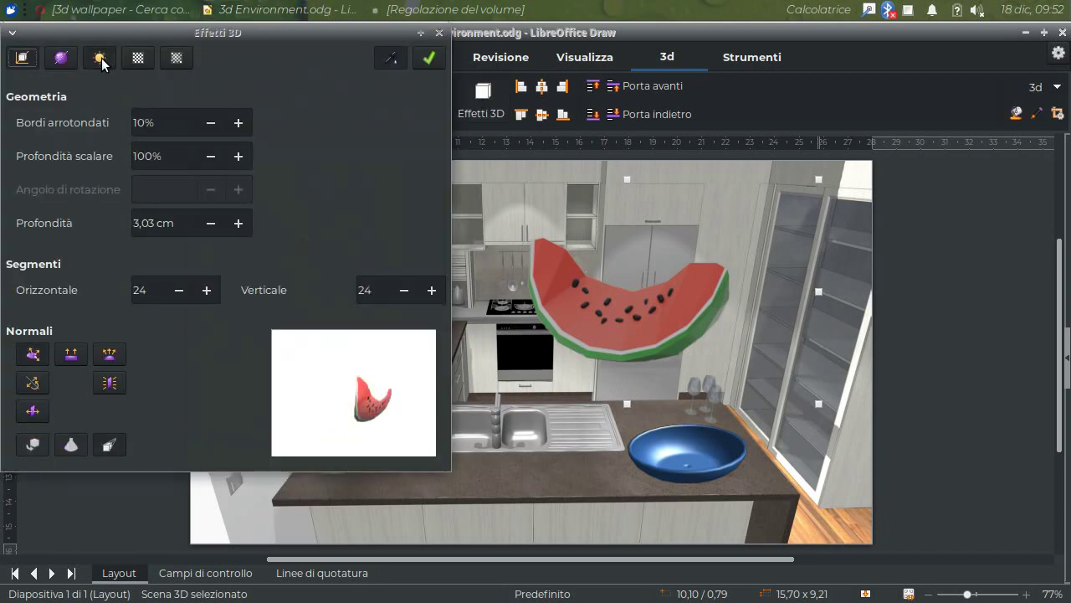